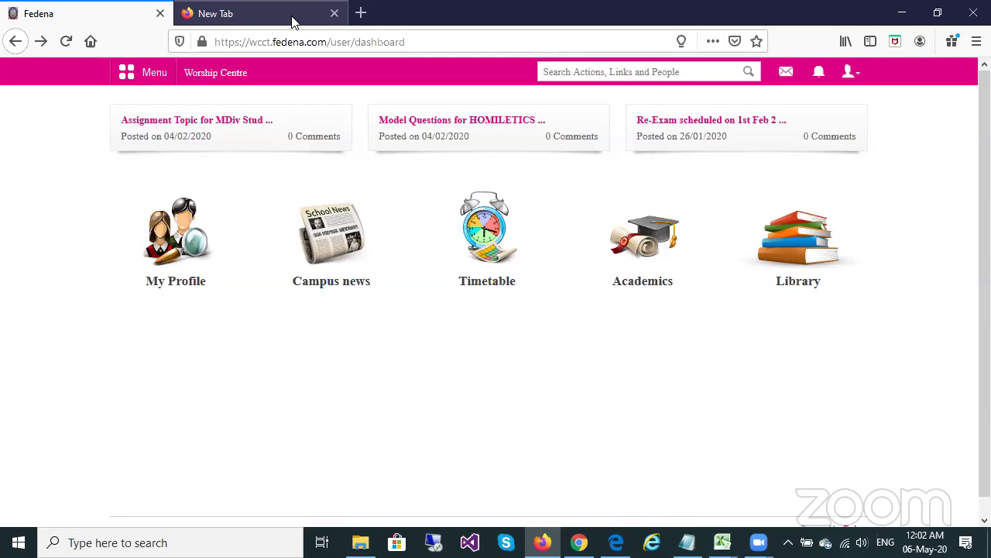
# Step: Go to wcct.fedena in the empty second Firefox tab to reach the dashboard
pyautogui.click(293, 21)
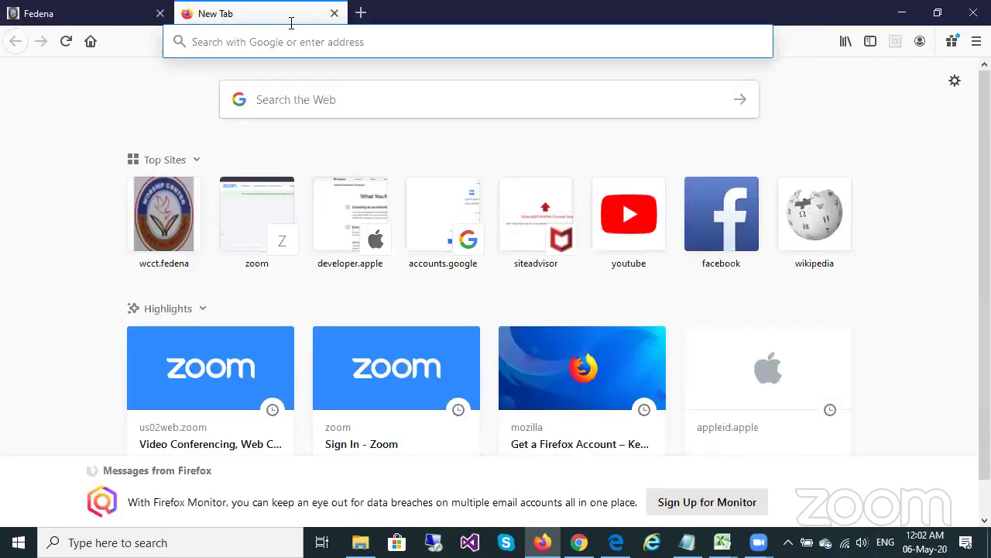
pyautogui.write('wcct')
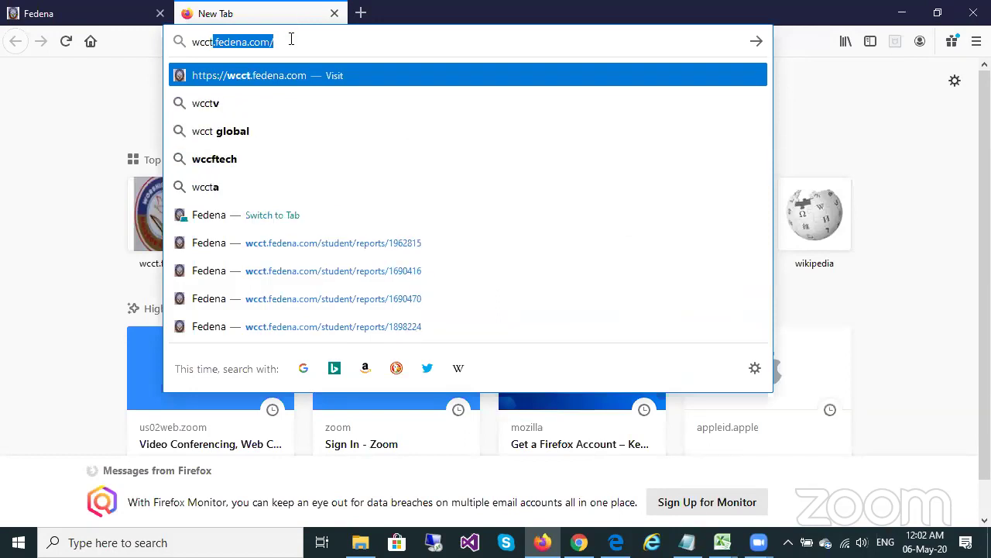
pyautogui.write('.fe')
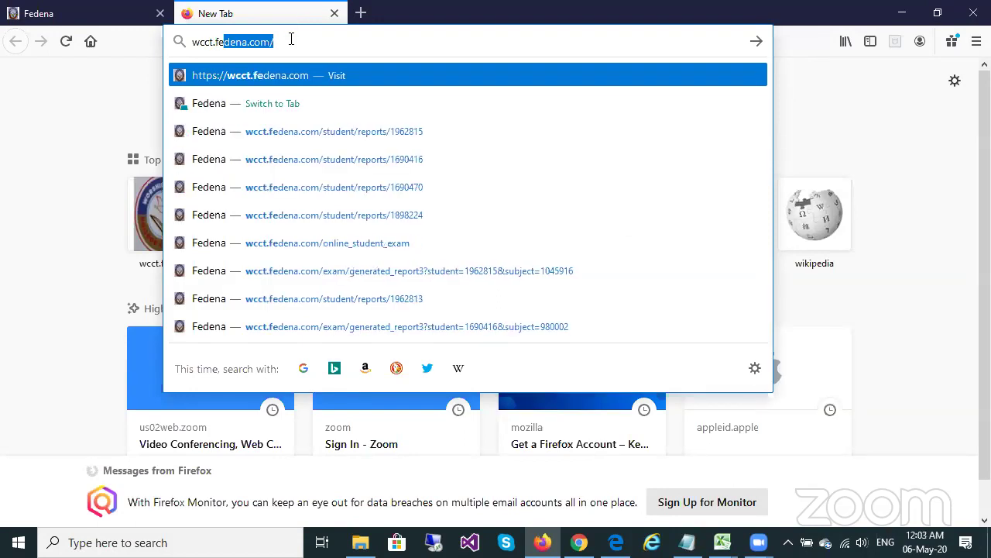
pyautogui.write('dena')
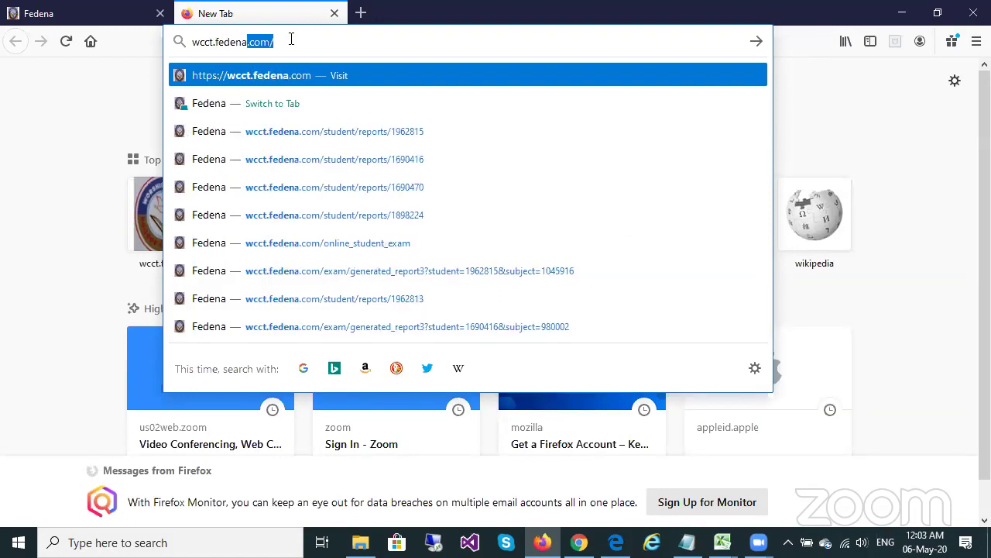
pyautogui.press('Return')
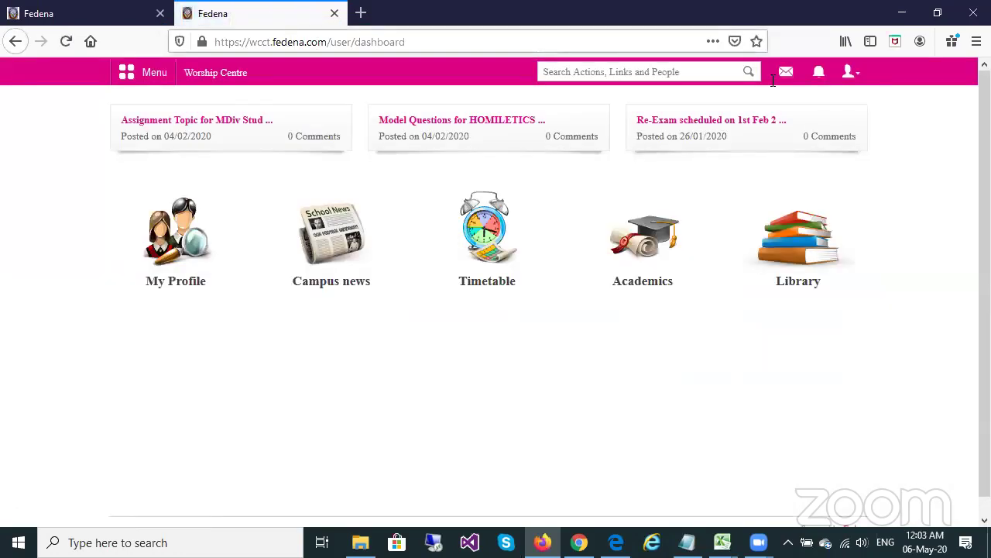
# Step: Log out of Fedena and log back in with the student's saved username and password
pyautogui.click(850, 71)
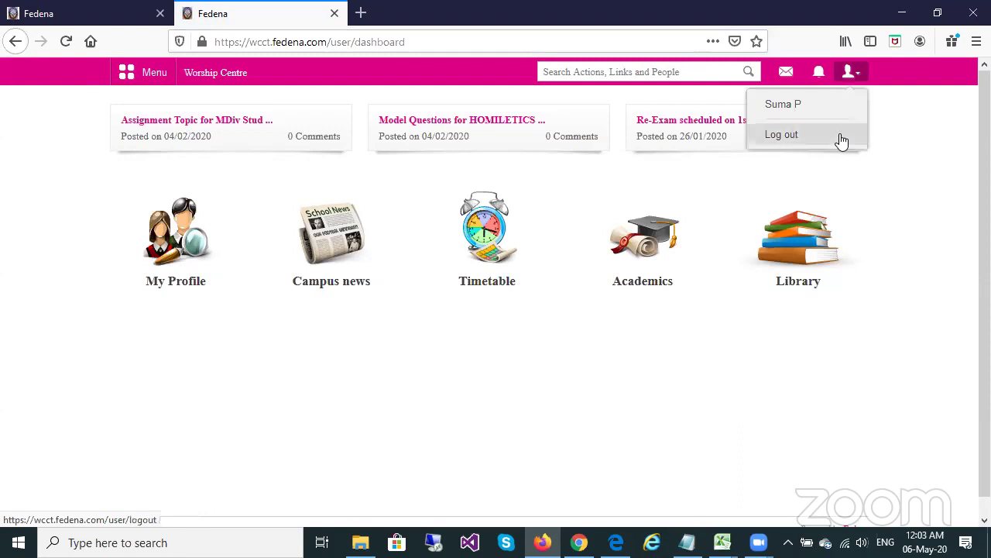
pyautogui.click(842, 138)
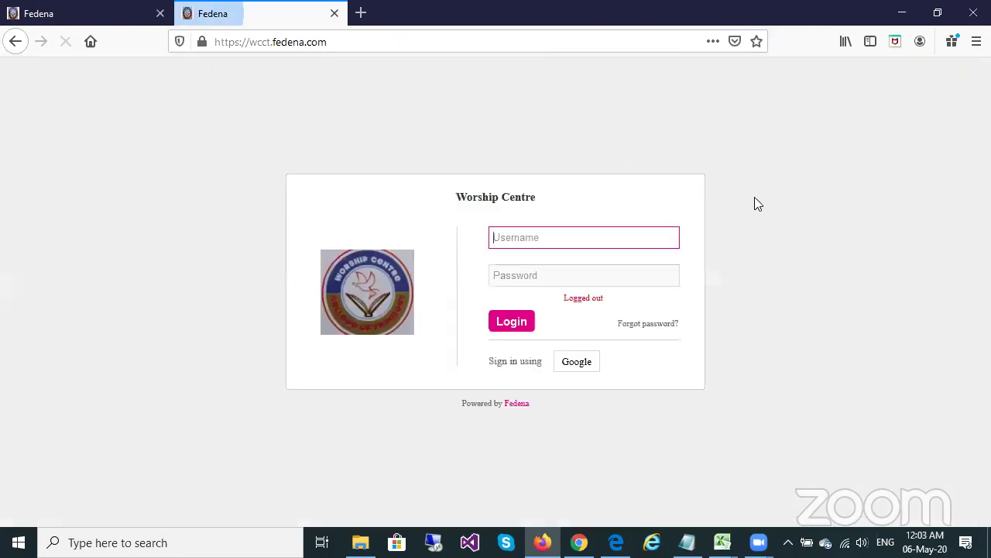
pyautogui.click(567, 243)
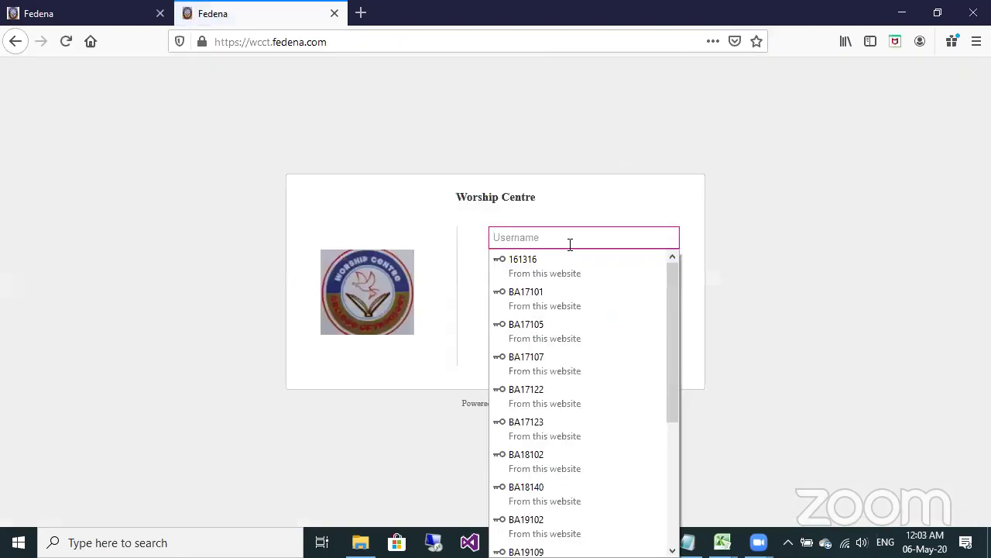
pyautogui.click(567, 243)
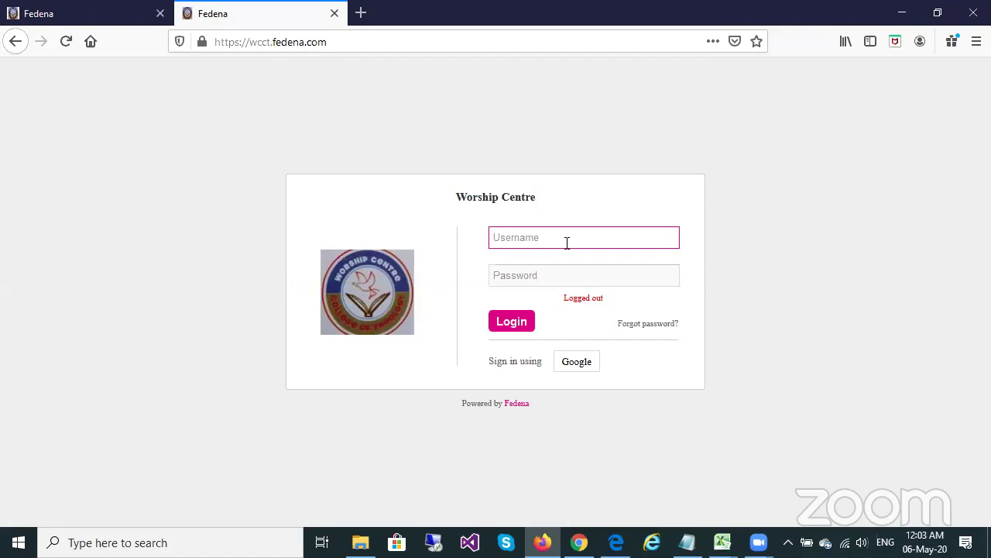
pyautogui.write('M')
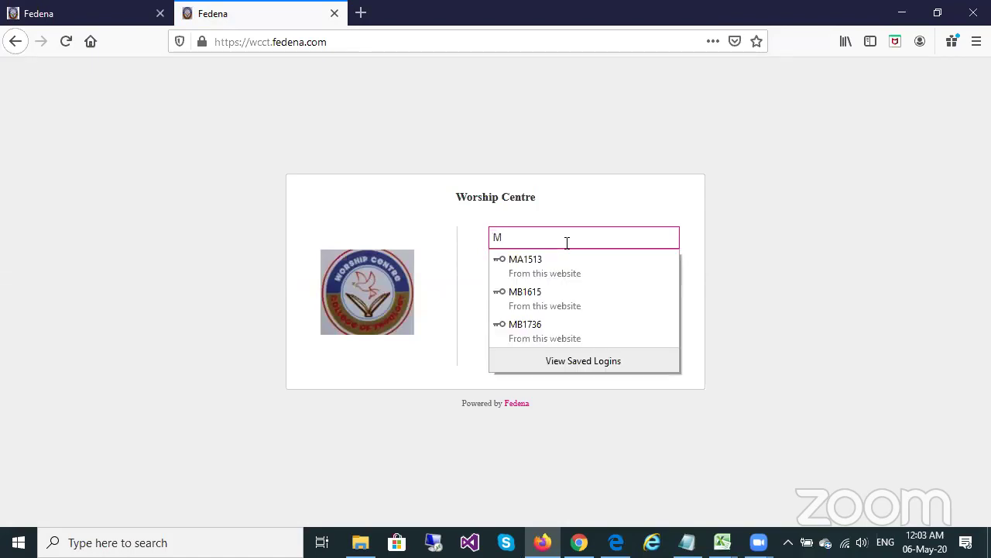
pyautogui.press('BackSpace')
pyautogui.write('BA1913')
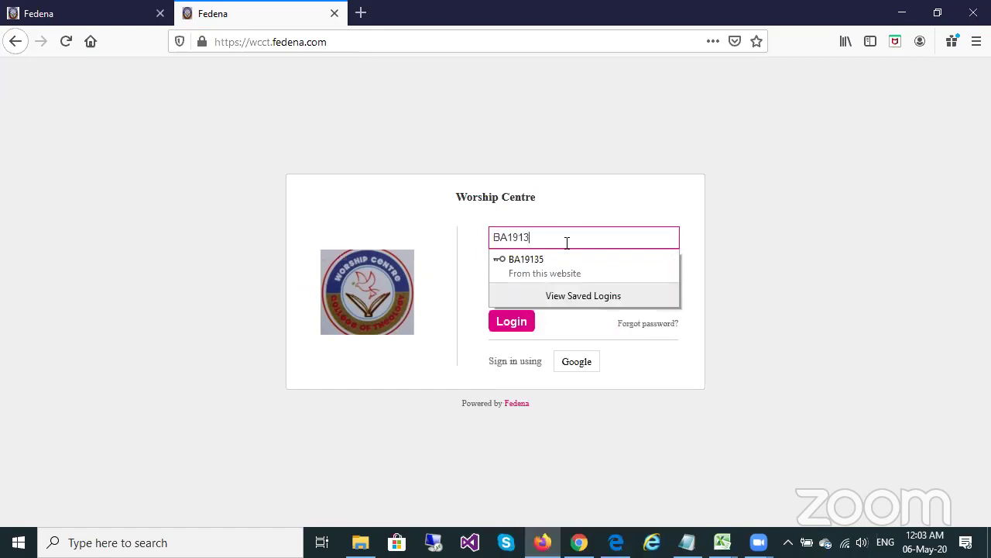
pyautogui.press('Down')
pyautogui.press('Return')
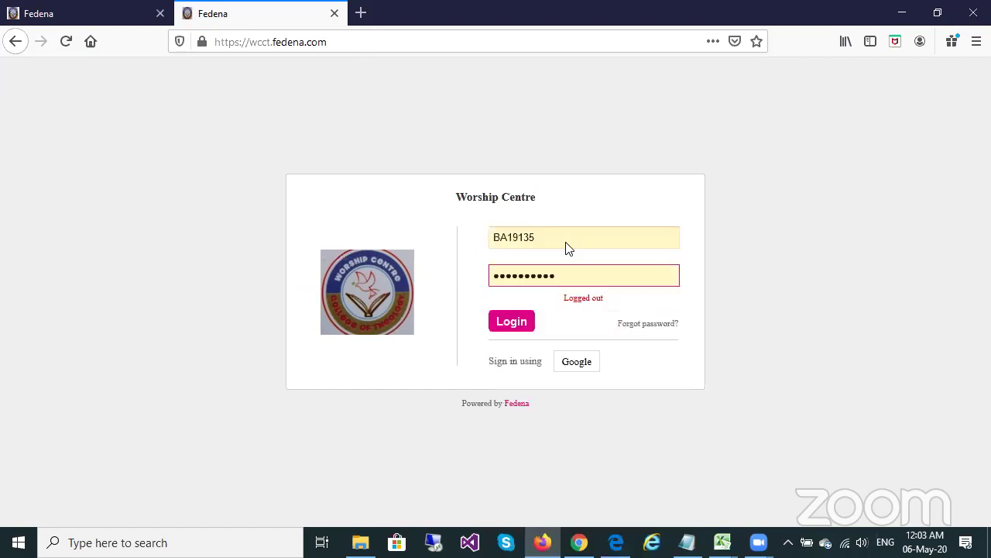
pyautogui.press('Tab')
pyautogui.press('Return')
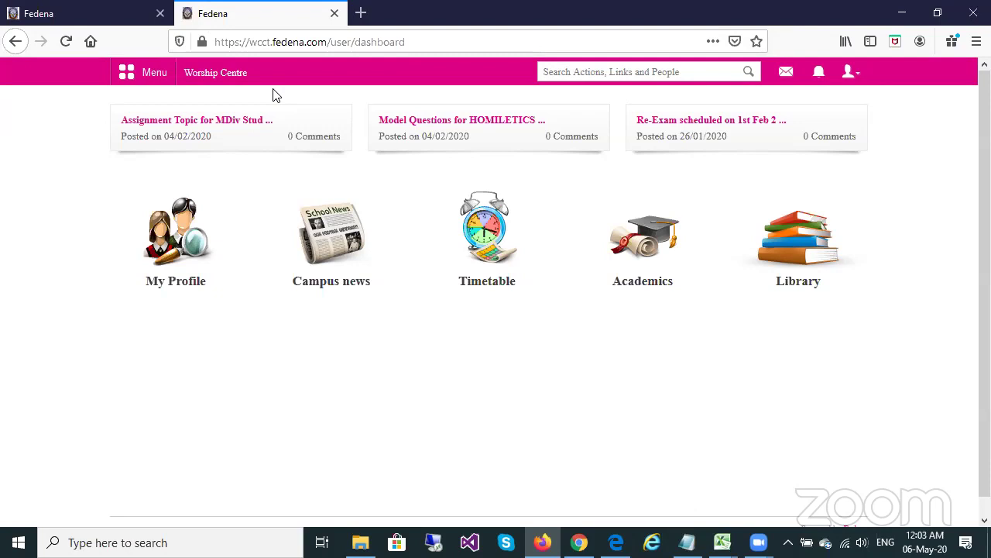
# Step: Open Online Exam from Menu > Academics and check the Select Exam list, which is empty
pyautogui.click(145, 77)
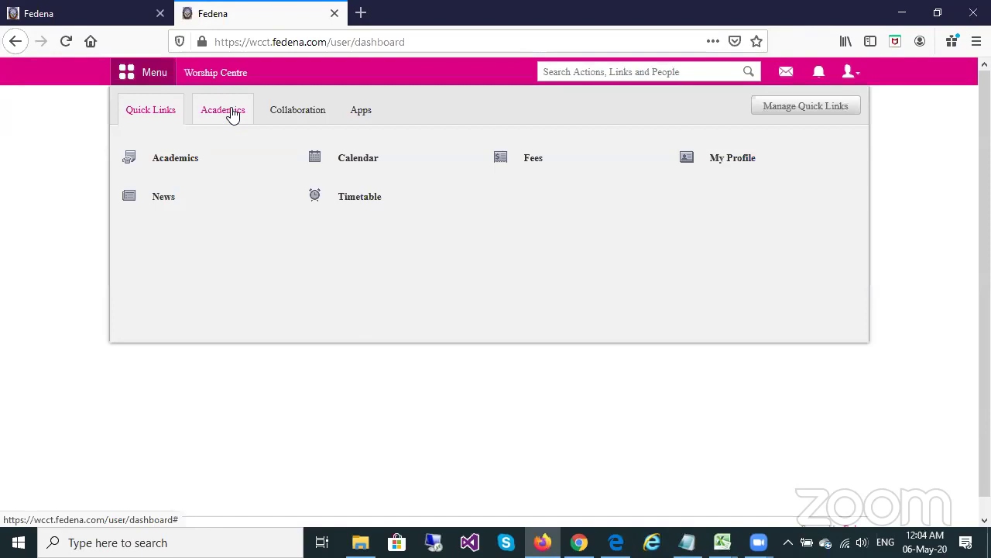
pyautogui.click(231, 111)
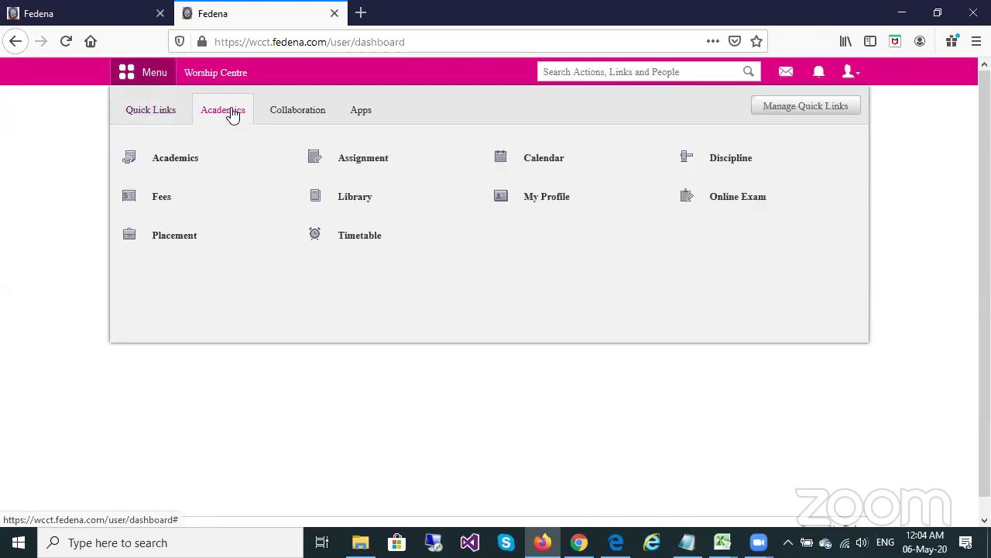
pyautogui.click(743, 200)
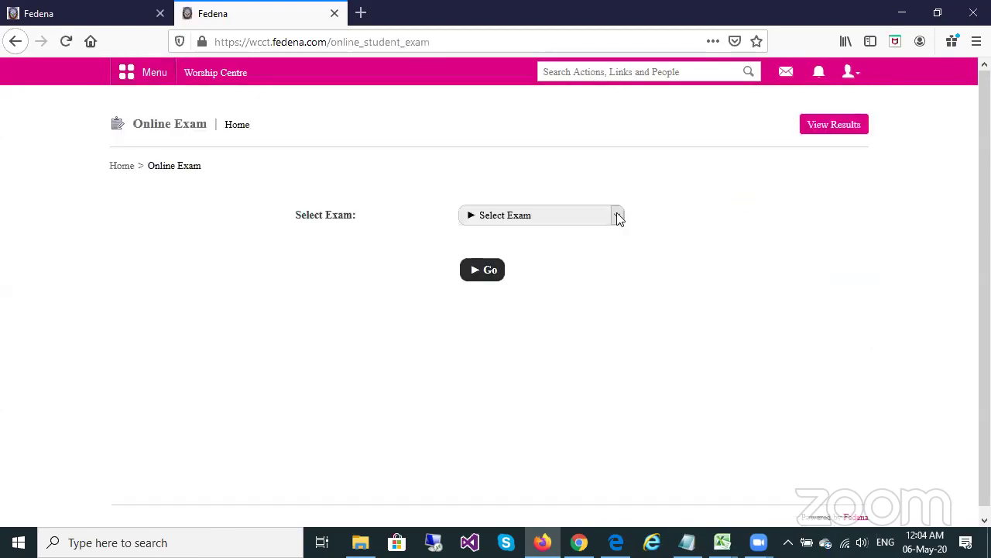
pyautogui.click(618, 216)
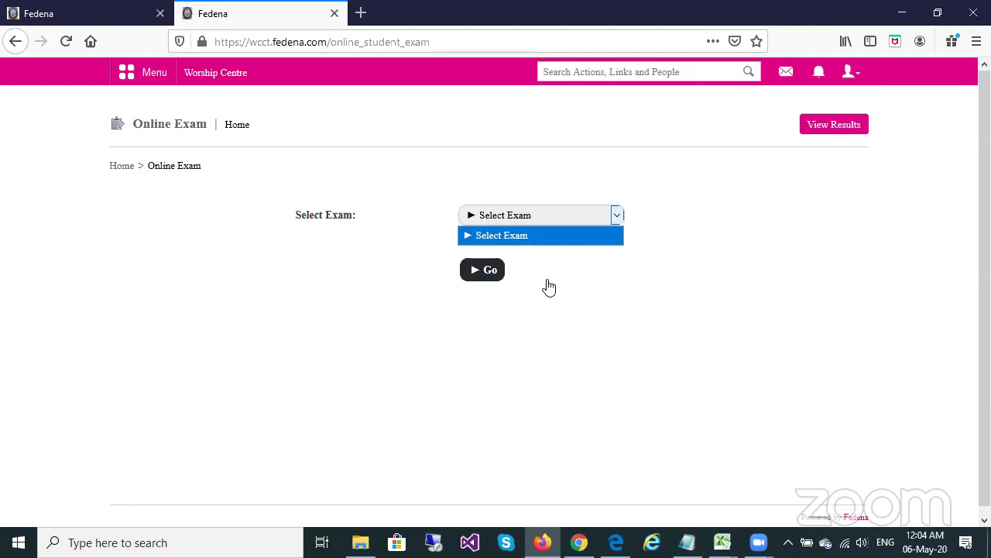
pyautogui.click(862, 72)
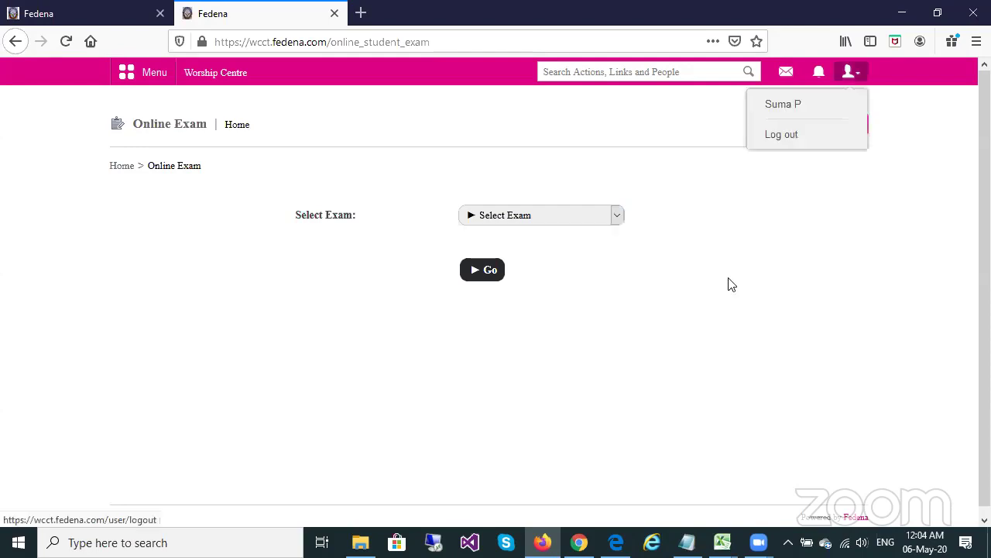
pyautogui.moveTo(579, 542)
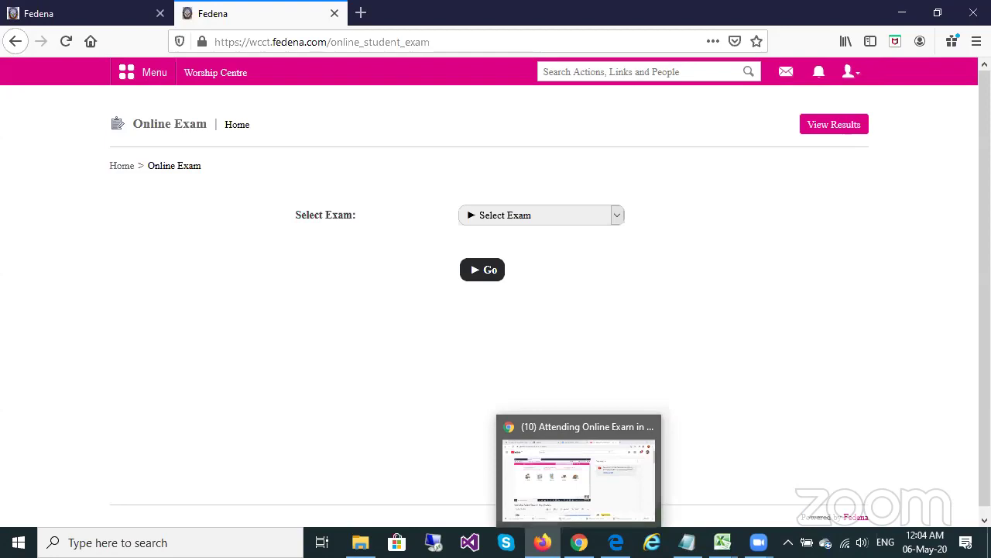
# Step: In Chrome's admin tab, edit and update the Malayalam Homiletics question paper, then return to Firefox
pyautogui.hotkey('alt', 'Tab')
pyautogui.click(308, 18)
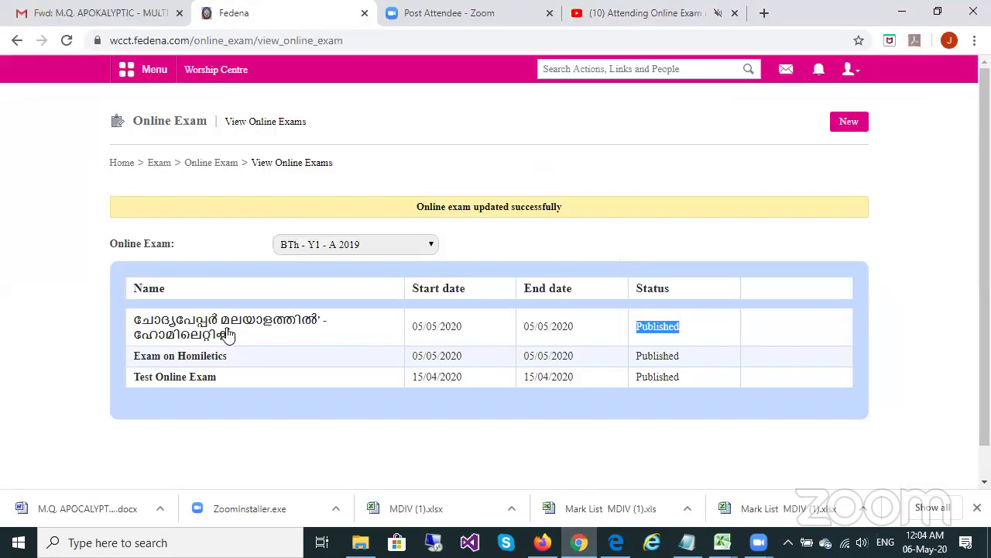
pyautogui.click(227, 333)
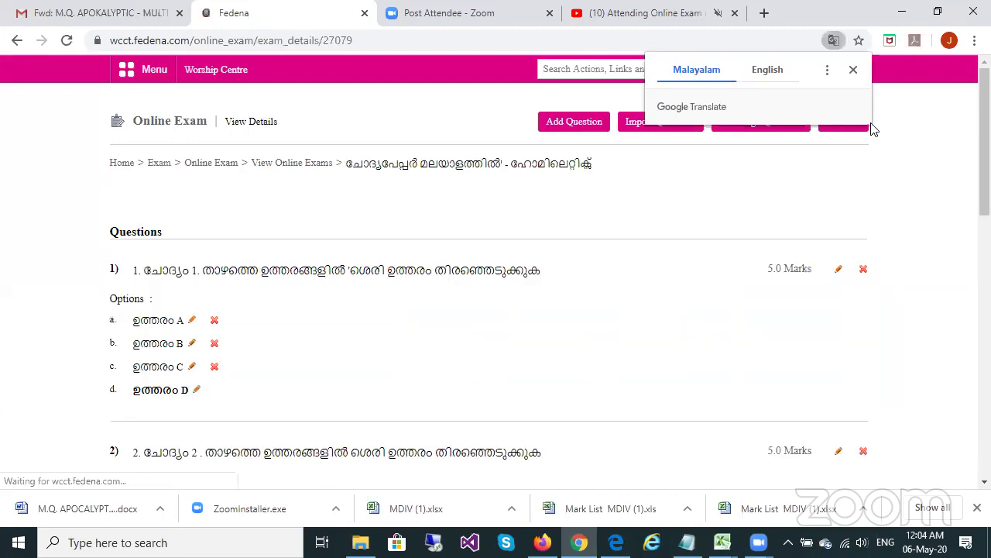
pyautogui.click(849, 153)
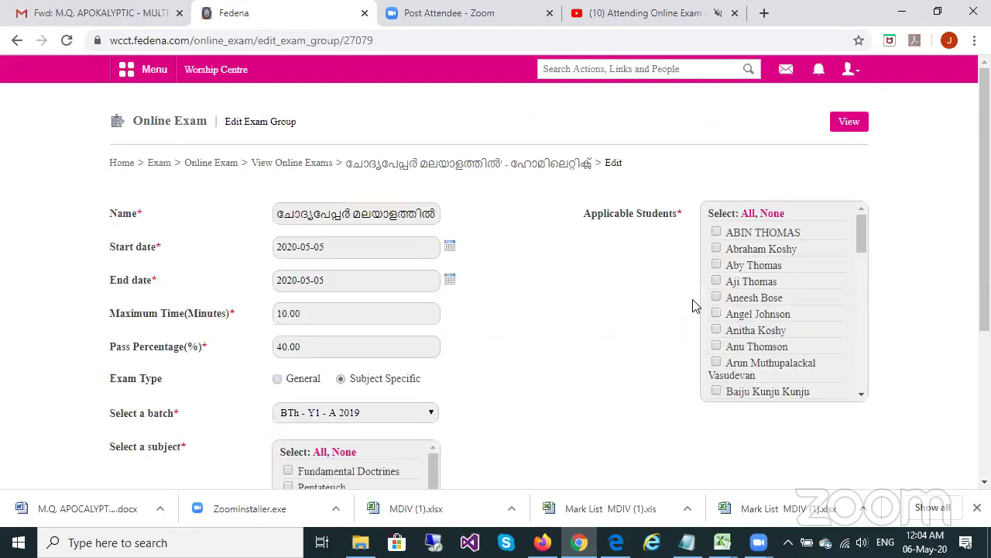
pyautogui.scroll(-3, 457, 324)
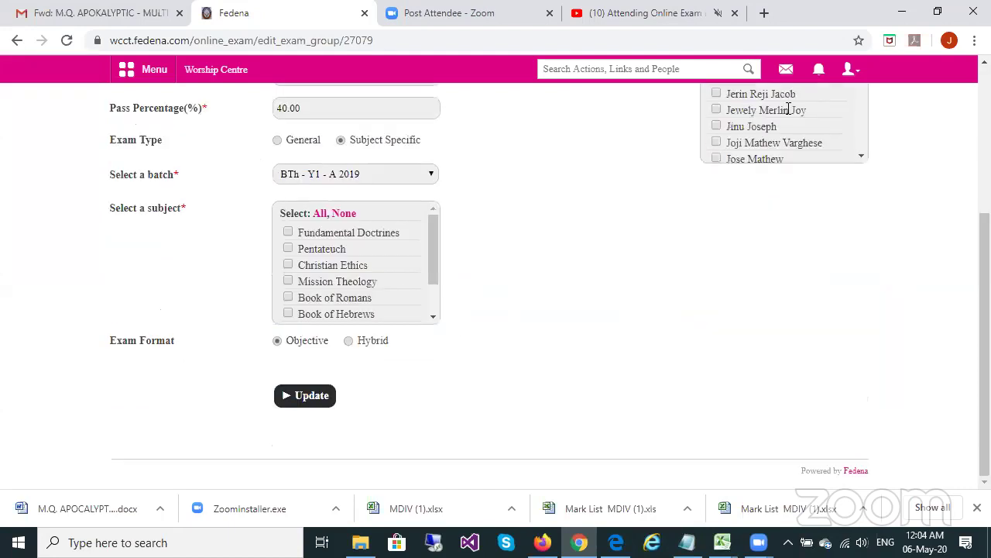
pyautogui.click(348, 340)
pyautogui.click(309, 395)
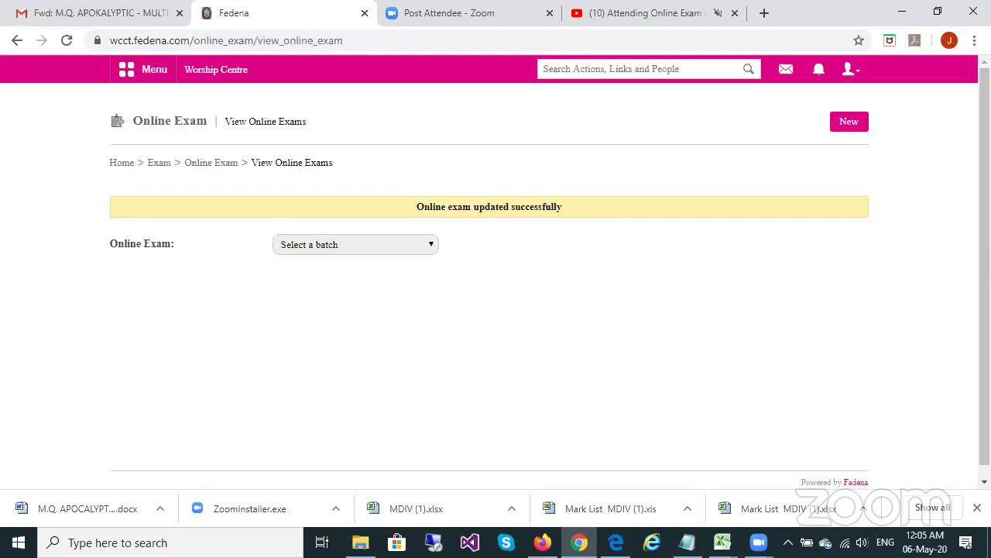
pyautogui.click(543, 542)
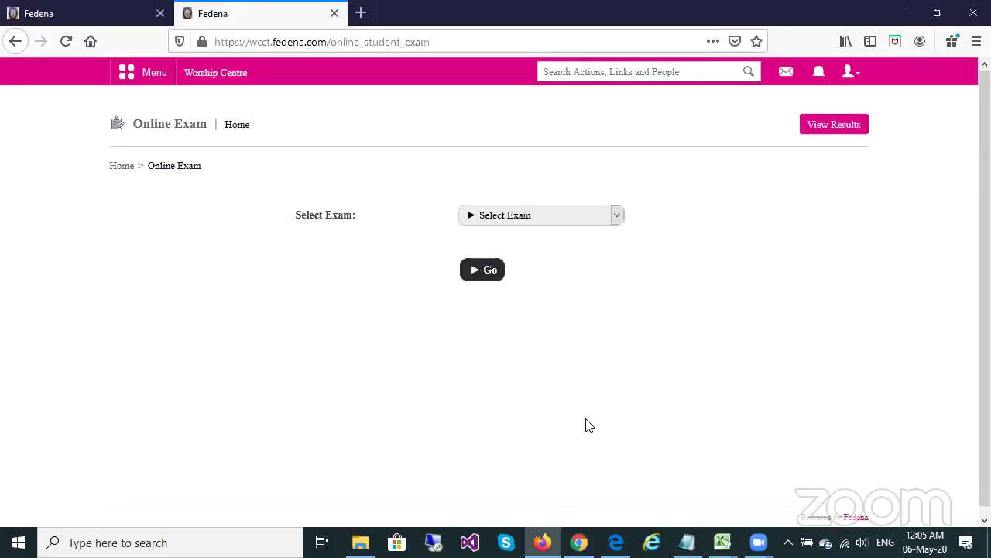
# Step: Refresh the Online Exam page and reopen Select Exam to see both Homiletics exams listed
pyautogui.click(618, 214)
pyautogui.click(73, 40)
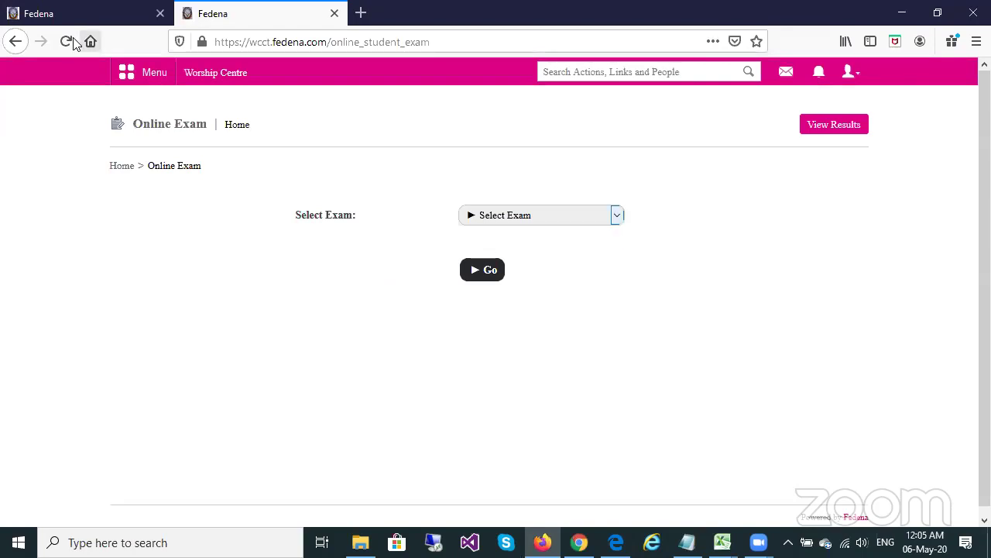
pyautogui.click(618, 214)
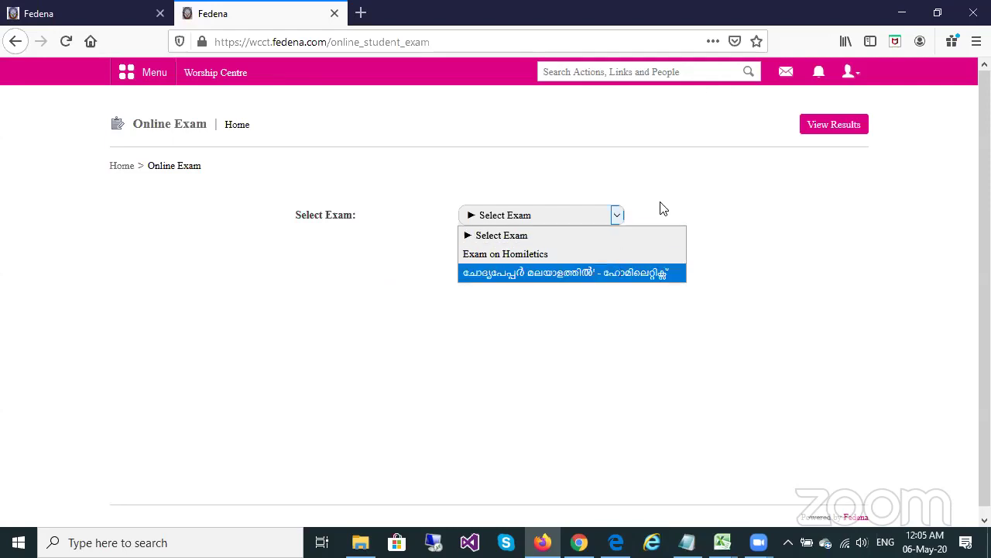
pyautogui.click(656, 202)
pyautogui.click(613, 219)
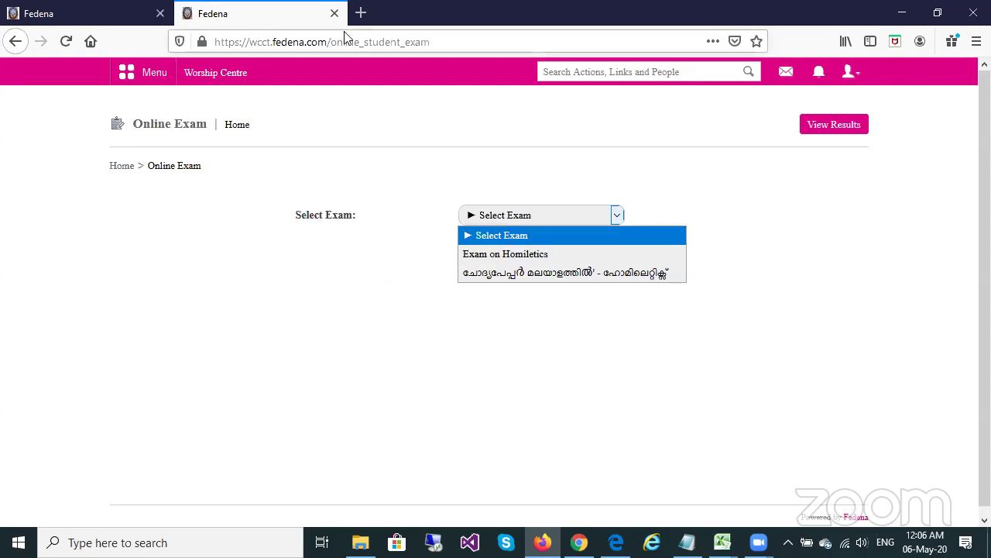
# Step: Pick 'Exam on Homiletics' in the Select Exam dropdown
pyautogui.press('Down')
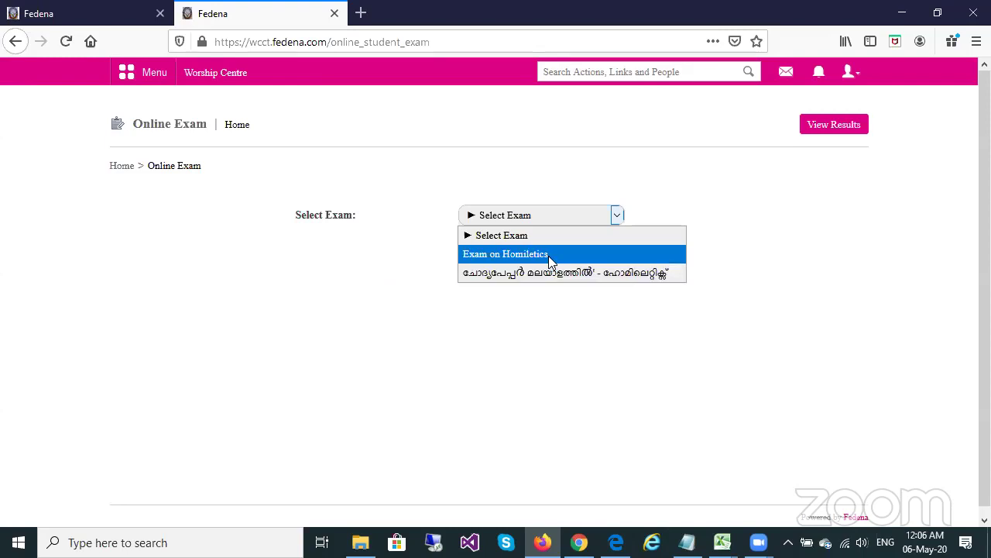
pyautogui.click(548, 256)
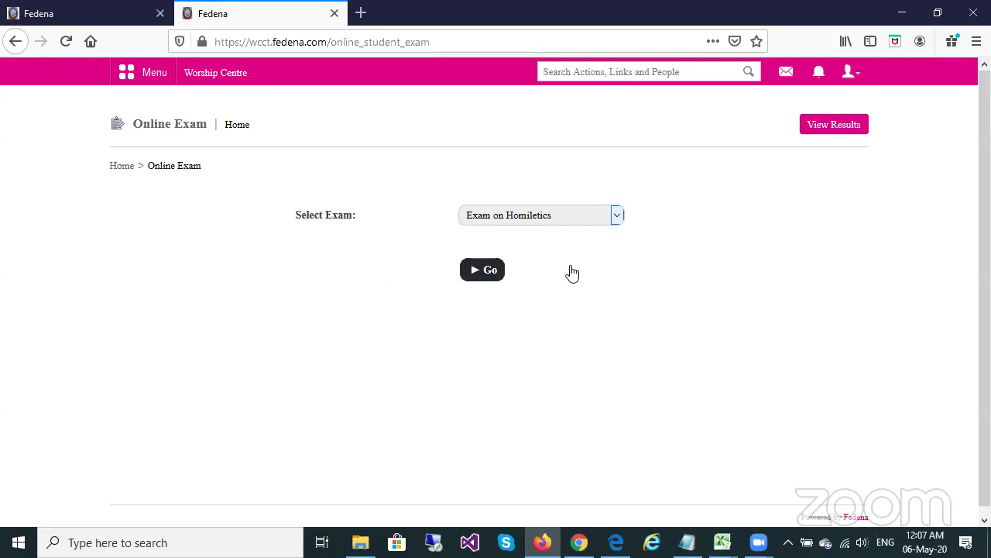
# Step: Load Exam on Homiletics with Go and highlight its name and 10-minute time limit
pyautogui.click(483, 276)
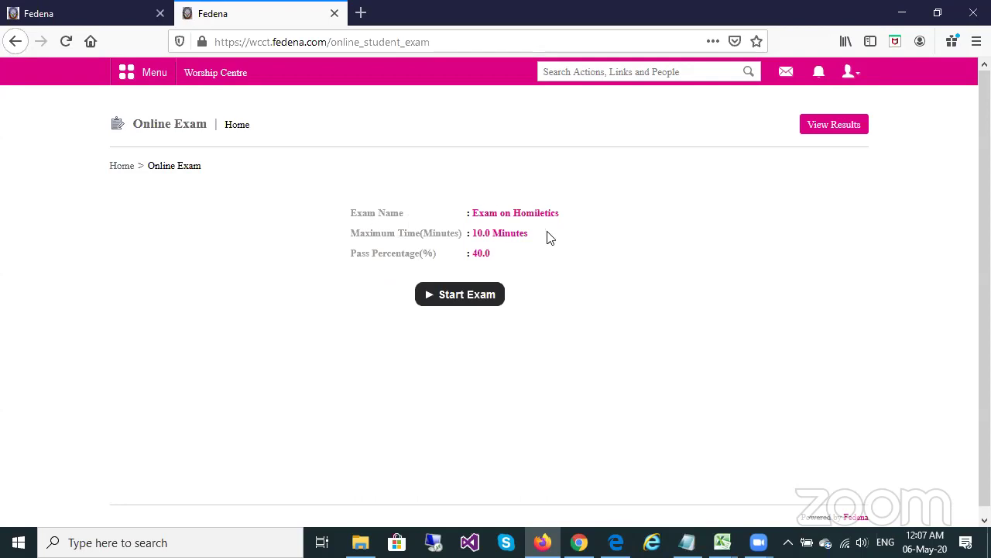
pyautogui.moveTo(547, 232); pyautogui.dragTo(575, 276)
pyautogui.click(575, 276)
pyautogui.moveTo(562, 216); pyautogui.dragTo(477, 220)
pyautogui.click(477, 221)
pyautogui.moveTo(529, 233); pyautogui.dragTo(478, 236)
pyautogui.click(548, 246)
pyautogui.click(453, 301)
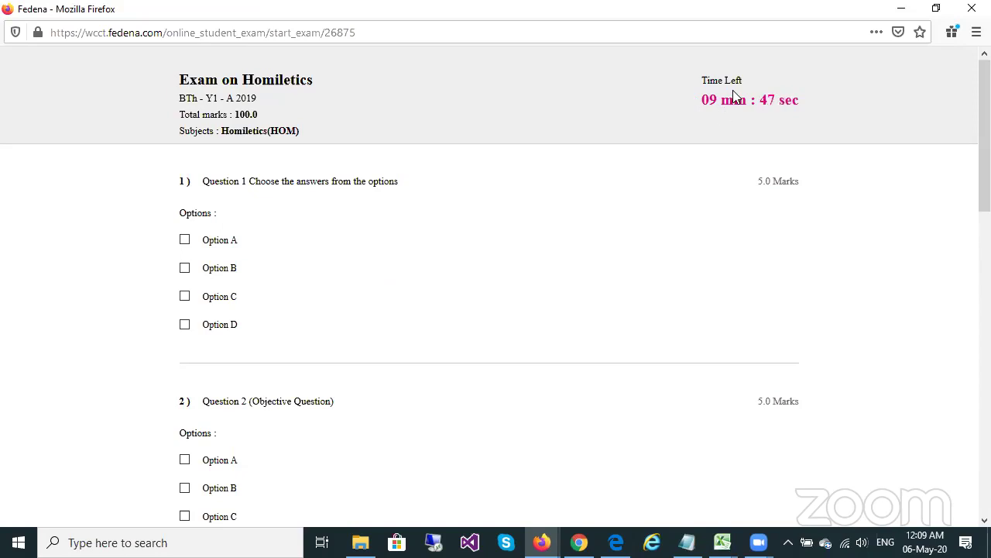
pyautogui.moveTo(763, 102); pyautogui.dragTo(702, 148)
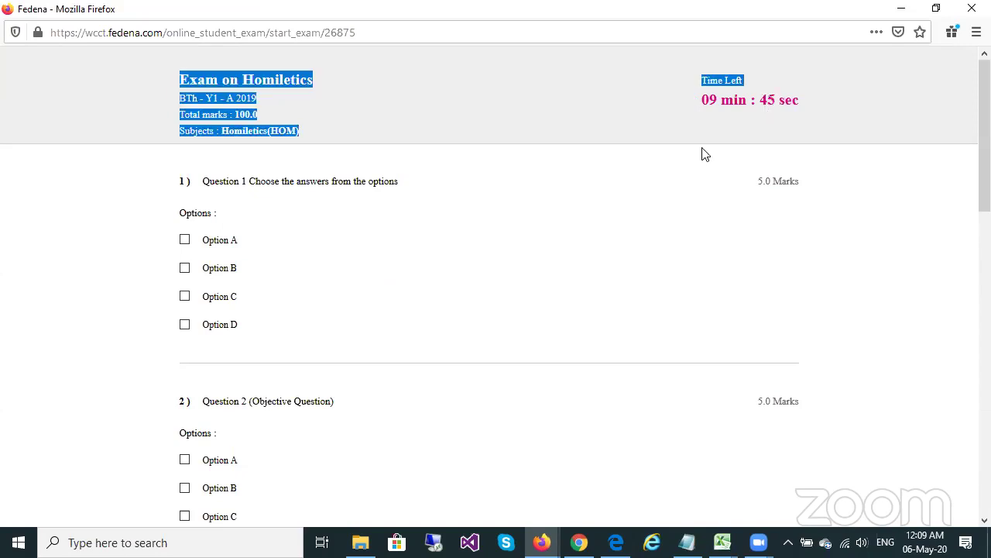
pyautogui.click(411, 143)
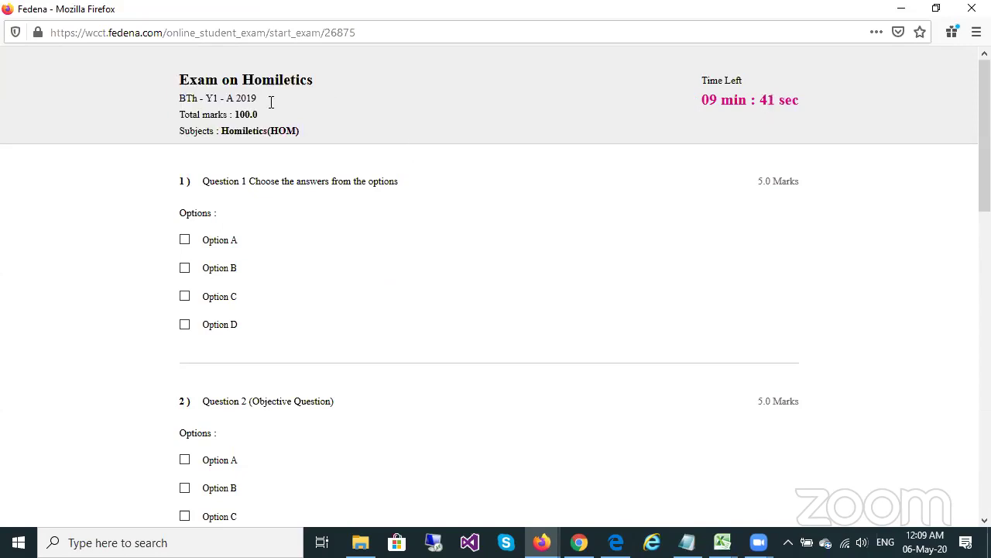
pyautogui.moveTo(271, 101); pyautogui.dragTo(182, 100)
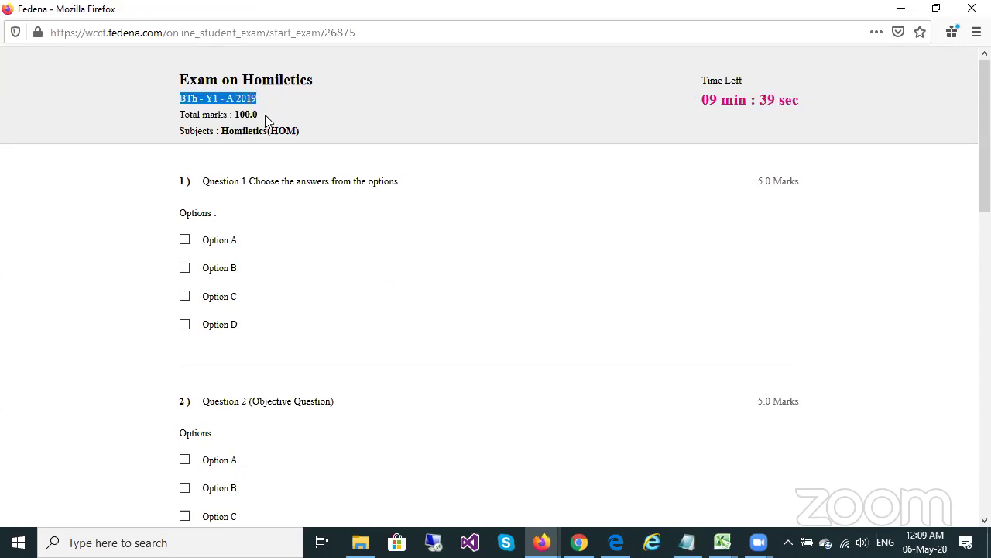
pyautogui.moveTo(266, 117); pyautogui.dragTo(235, 115)
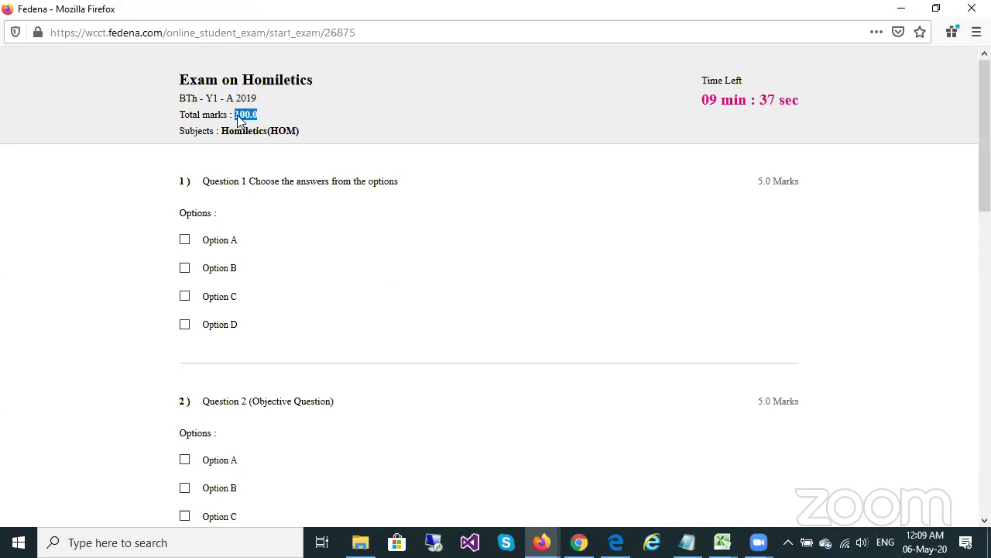
pyautogui.moveTo(305, 116); pyautogui.dragTo(226, 133)
pyautogui.click(227, 134)
pyautogui.moveTo(785, 217); pyautogui.dragTo(463, 269)
pyautogui.click(474, 259)
pyautogui.scroll(-2, 708, 129)
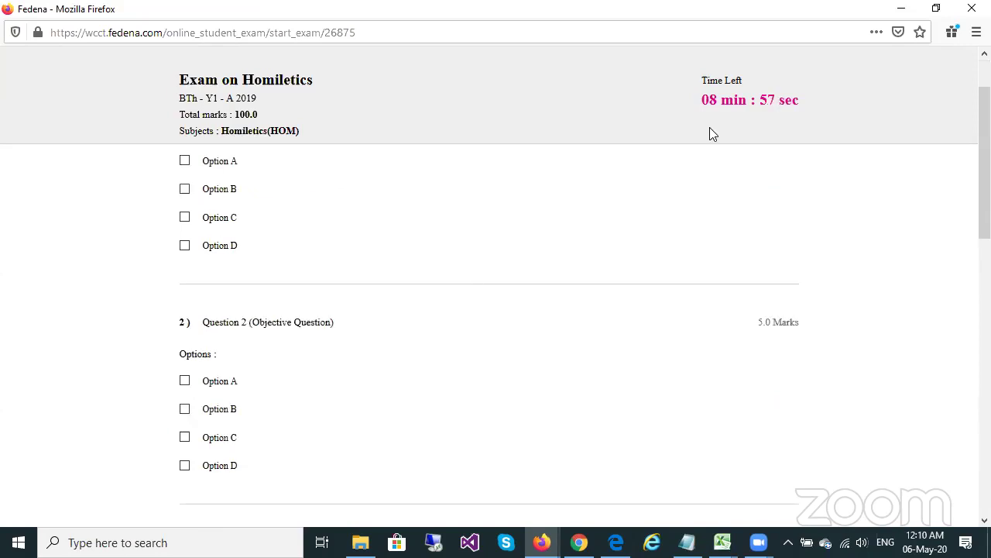
pyautogui.scroll(2, 569, 204)
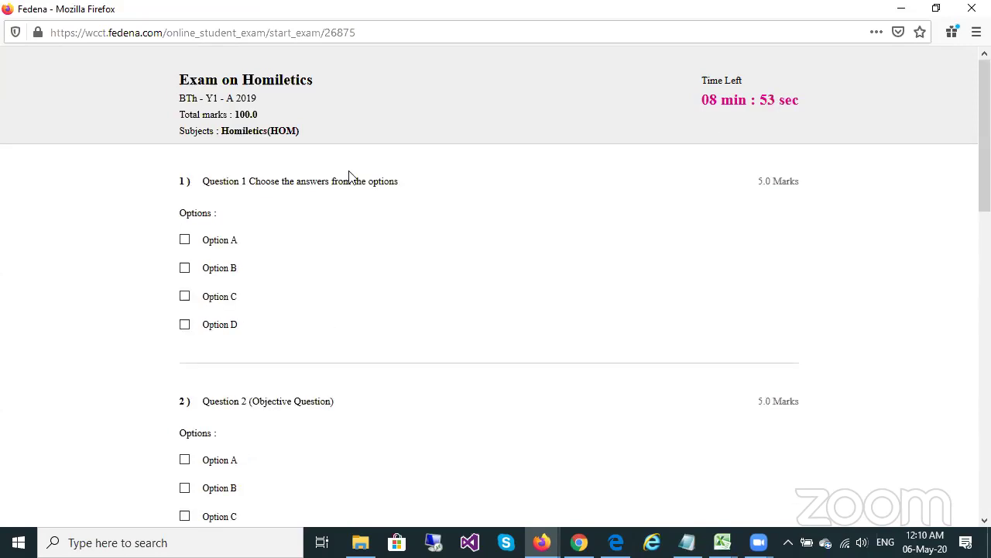
pyautogui.tripleClick(414, 183)
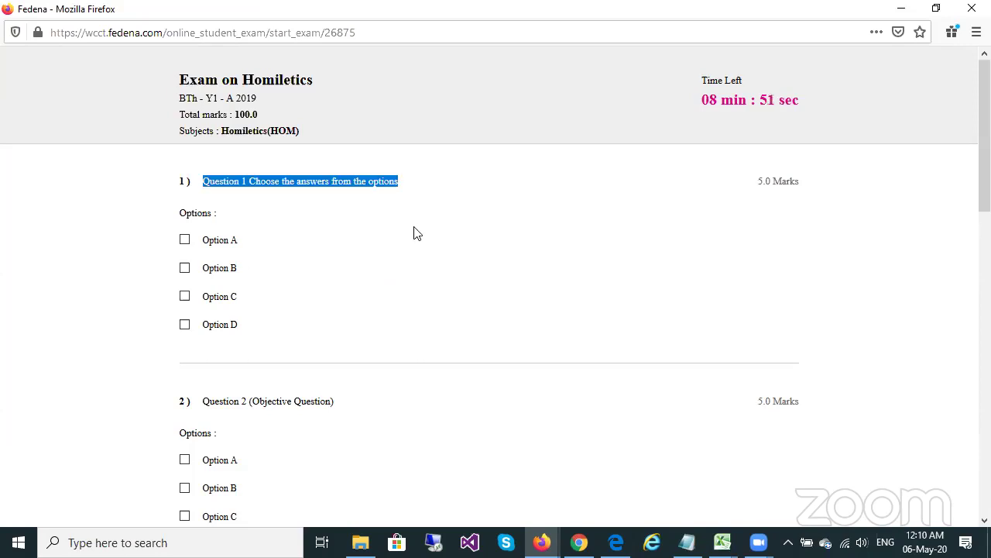
pyautogui.click(249, 227)
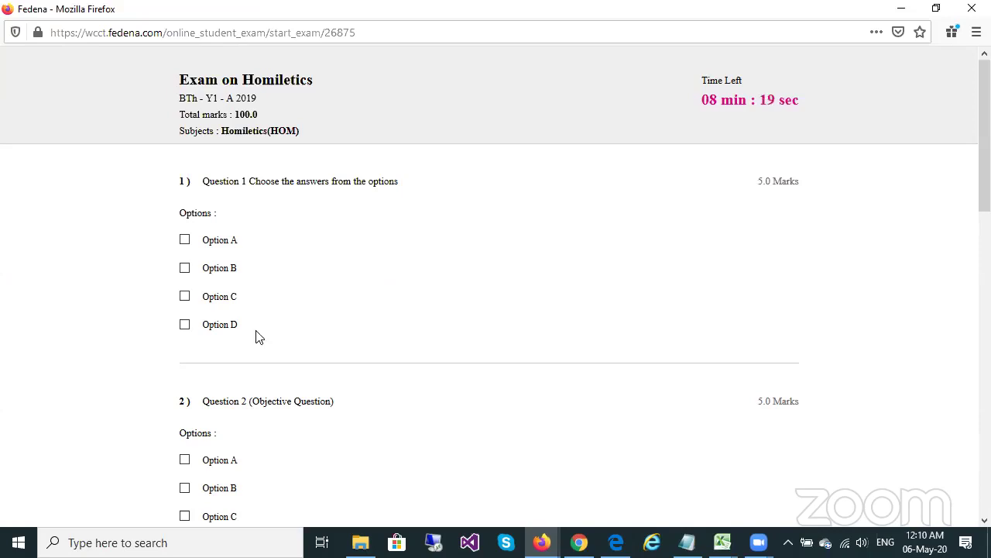
pyautogui.scroll(-1, 402, 323)
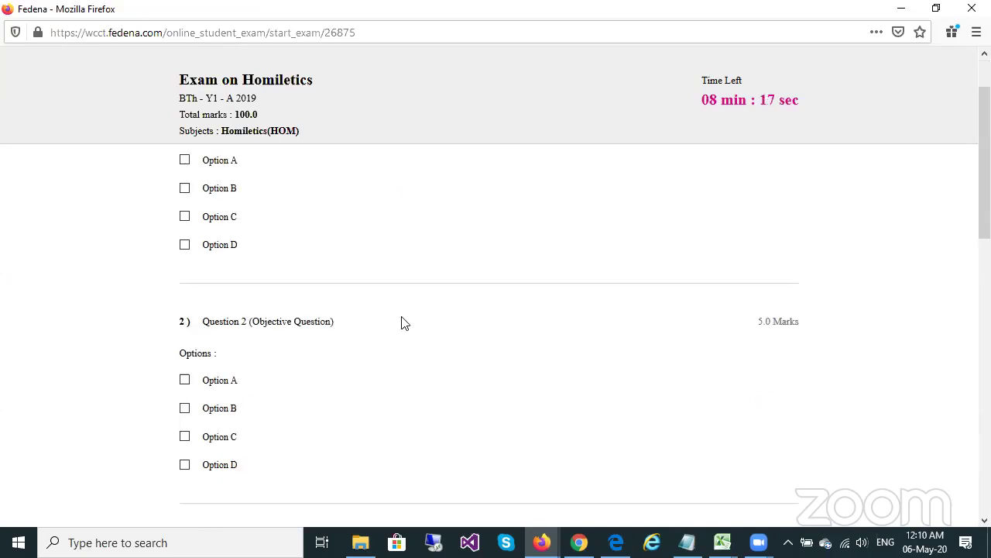
pyautogui.scroll(-2, 402, 323)
pyautogui.scroll(3, 401, 323)
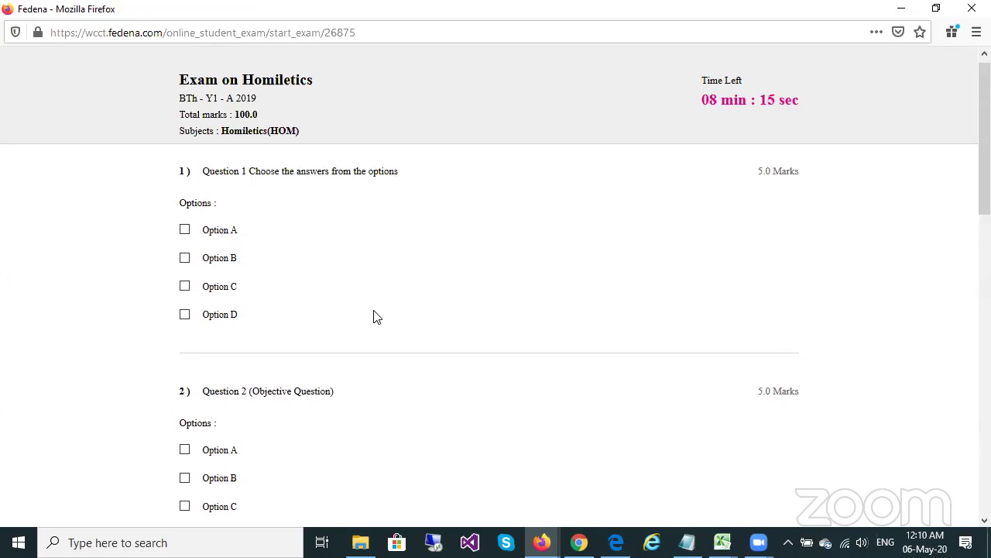
# Step: Mark Option B for Question 1, Option C for Question 2 and Option D for Question 3
pyautogui.click(281, 271)
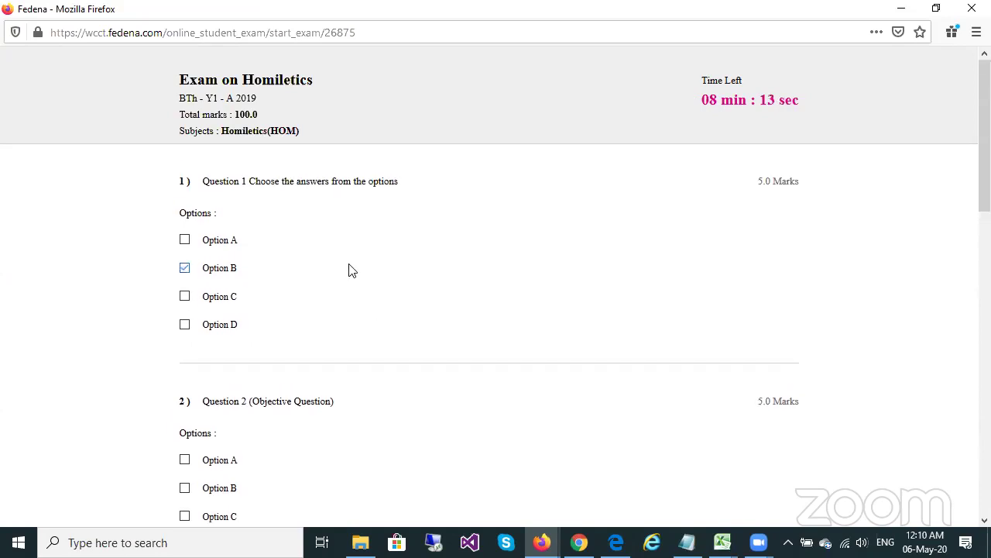
pyautogui.scroll(-1, 349, 271)
pyautogui.scroll(-1, 230, 352)
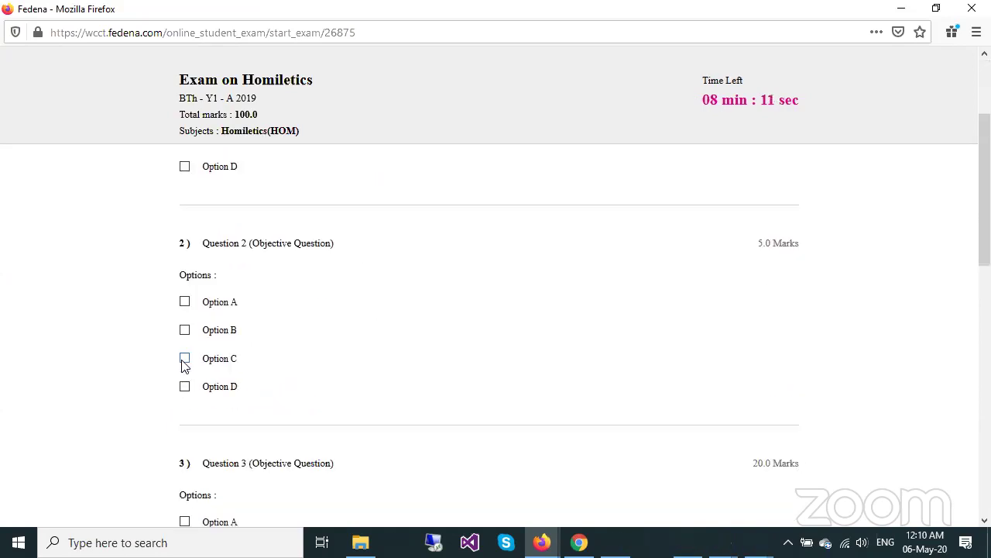
pyautogui.click(184, 361)
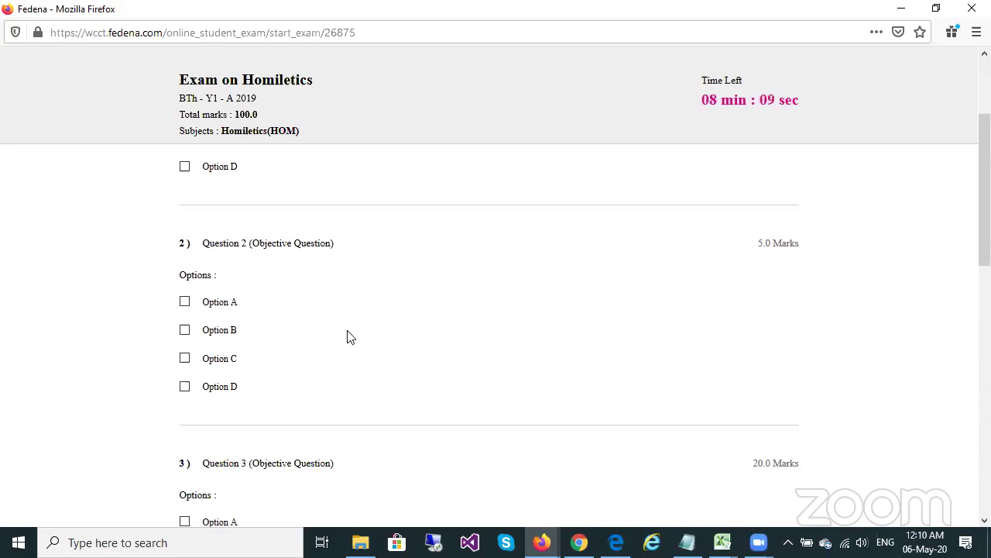
pyautogui.scroll(-2, 194, 383)
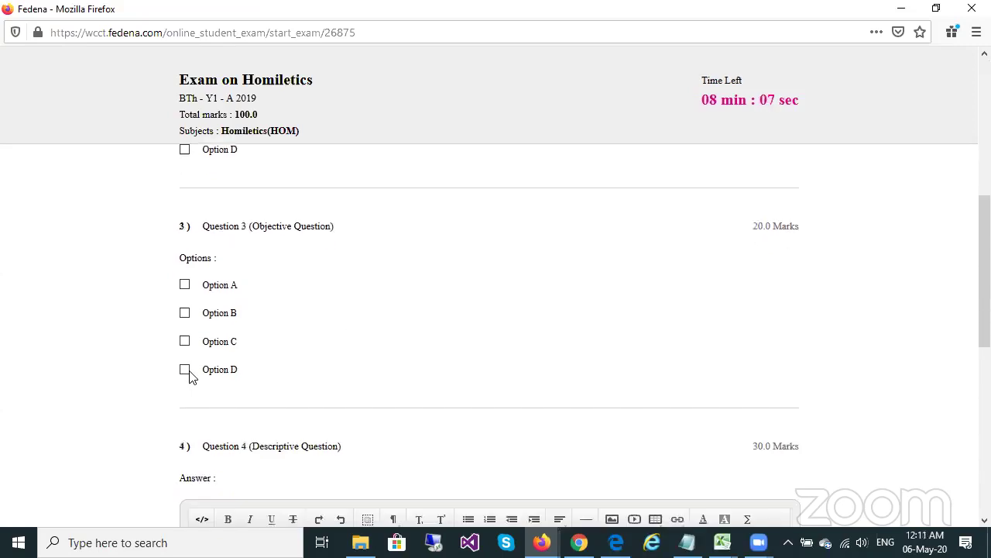
pyautogui.click(186, 371)
pyautogui.scroll(-4, 298, 355)
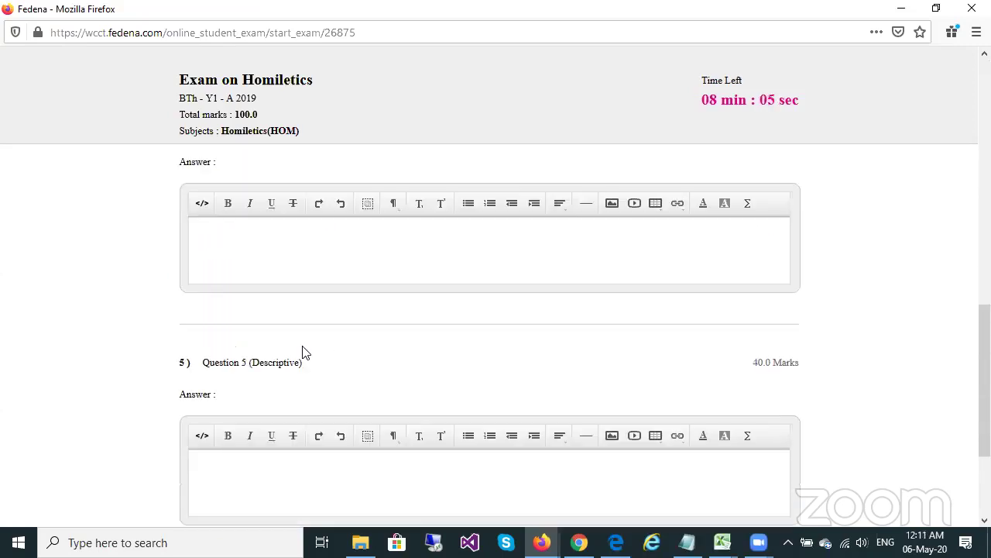
pyautogui.scroll(1, 356, 232)
# Step: Highlight the Question 4 heading and place the cursor in its answer editor
pyautogui.moveTo(219, 210); pyautogui.dragTo(356, 214)
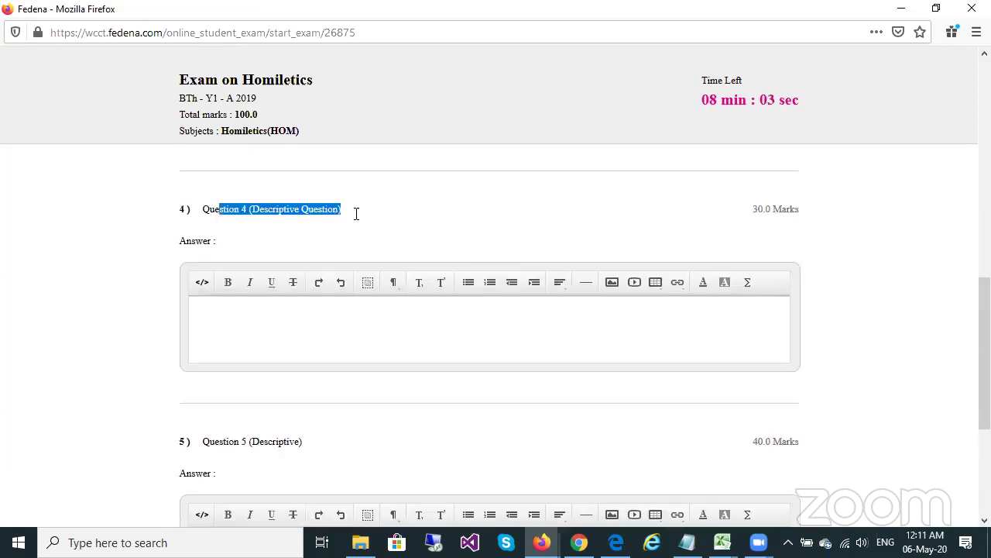
pyautogui.click(410, 299)
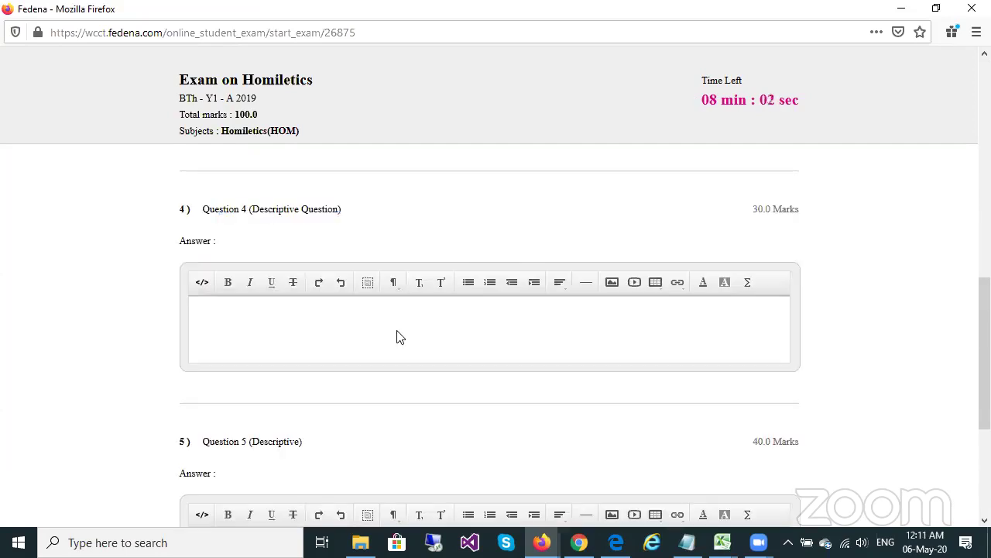
pyautogui.scroll(-4, 806, 268)
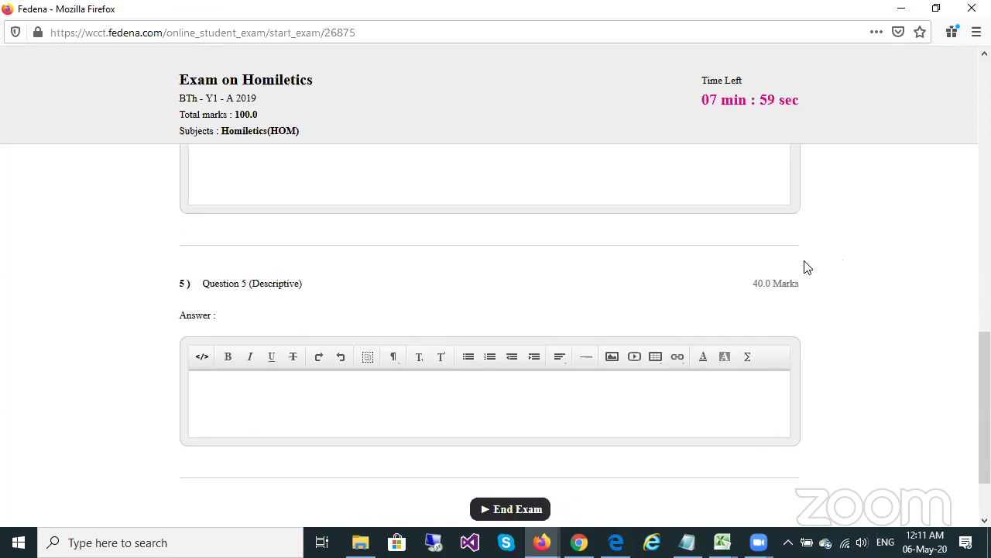
pyautogui.scroll(2, 354, 232)
pyautogui.scroll(1, 697, 223)
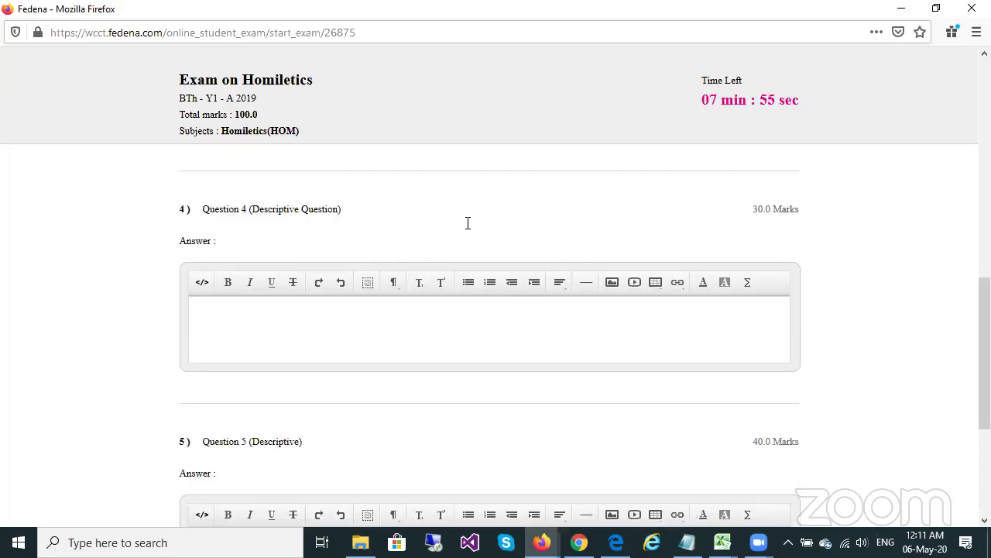
# Step: Answer Question 4 with 'qweewq' and Question 5 with 'rwerwer'
pyautogui.write('qweewq')
pyautogui.scroll(-2, 420, 320)
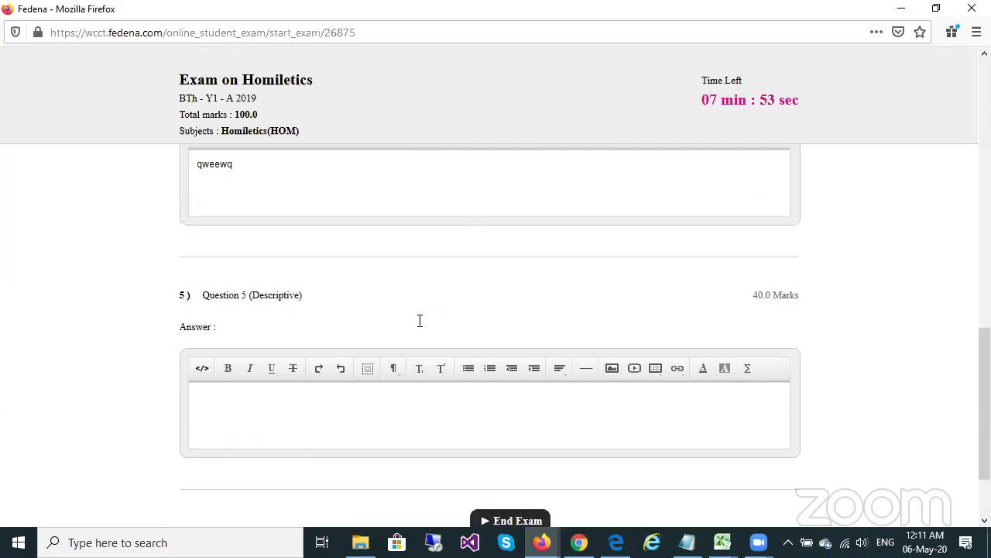
pyautogui.press('Tab')
pyautogui.write('rw')
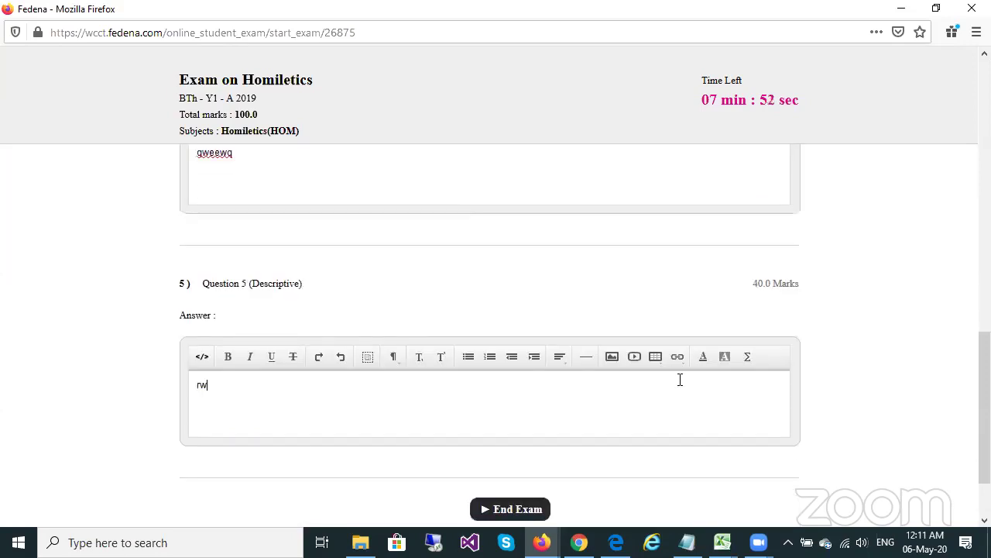
pyautogui.scroll(-2, 680, 385)
pyautogui.write('erwer')
pyautogui.scroll(-1, 721, 110)
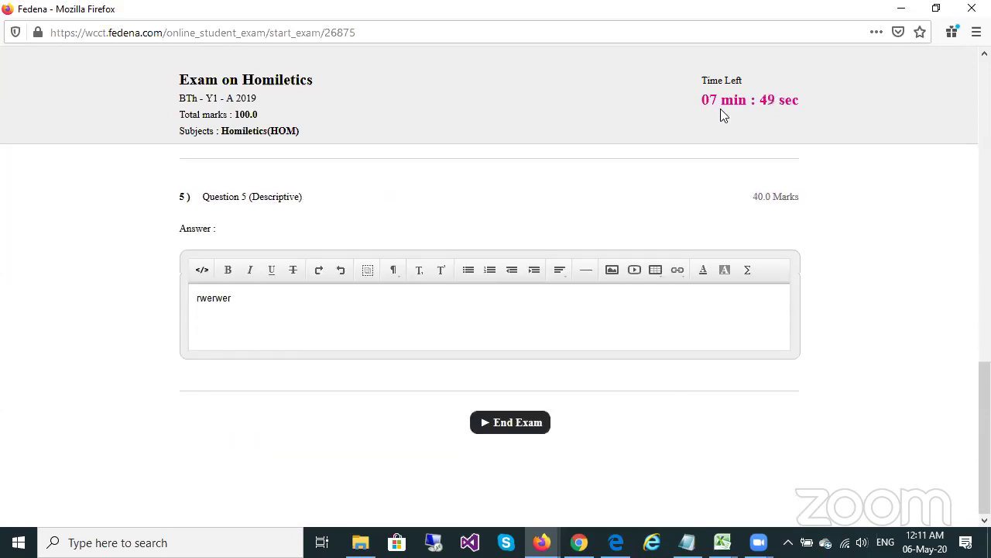
# Step: Highlight the remaining time and exam header details, then clear the selection
pyautogui.tripleClick(795, 100)
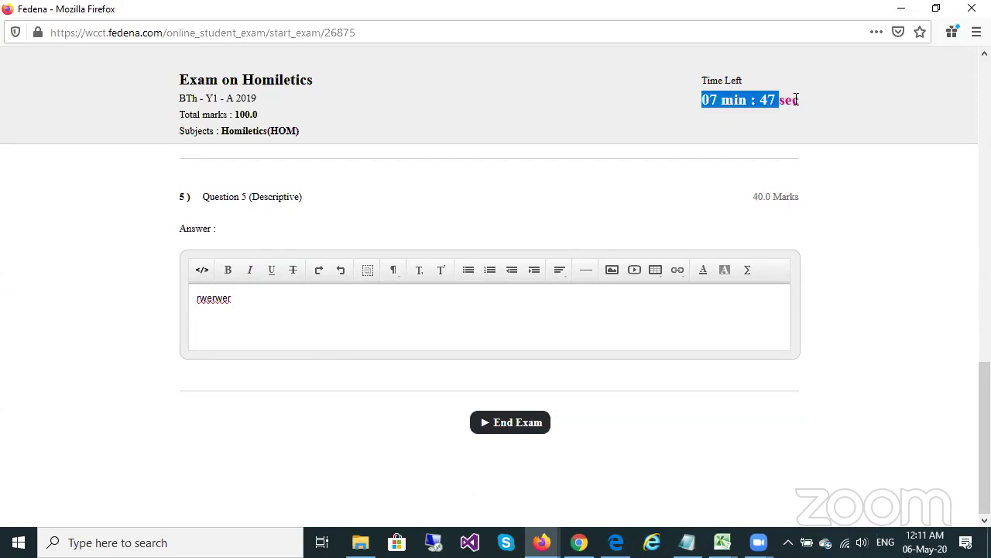
pyautogui.tripleClick(826, 105)
pyautogui.click(827, 99)
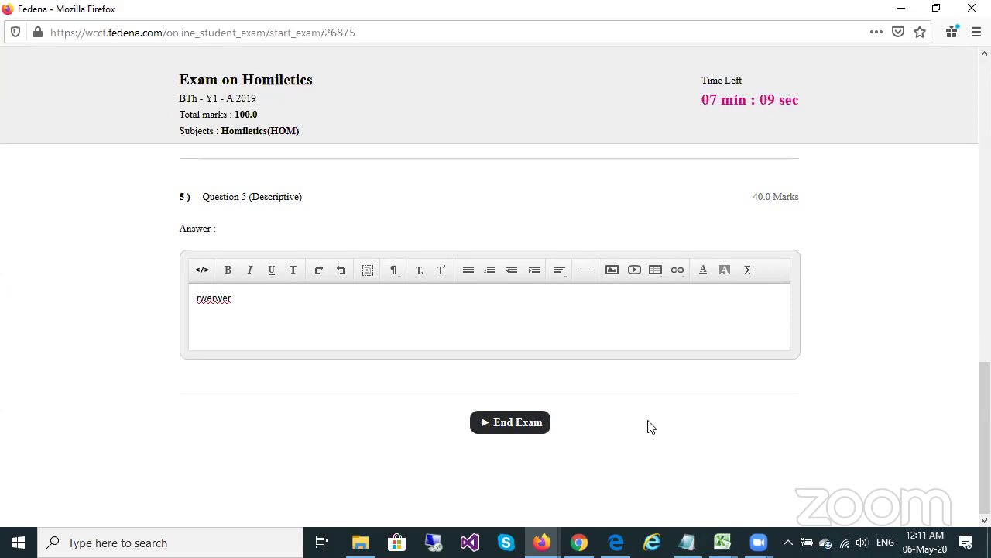
# Step: Review the answers, then end the exam and confirm Leave Page to submit it
pyautogui.scroll(3, 677, 398)
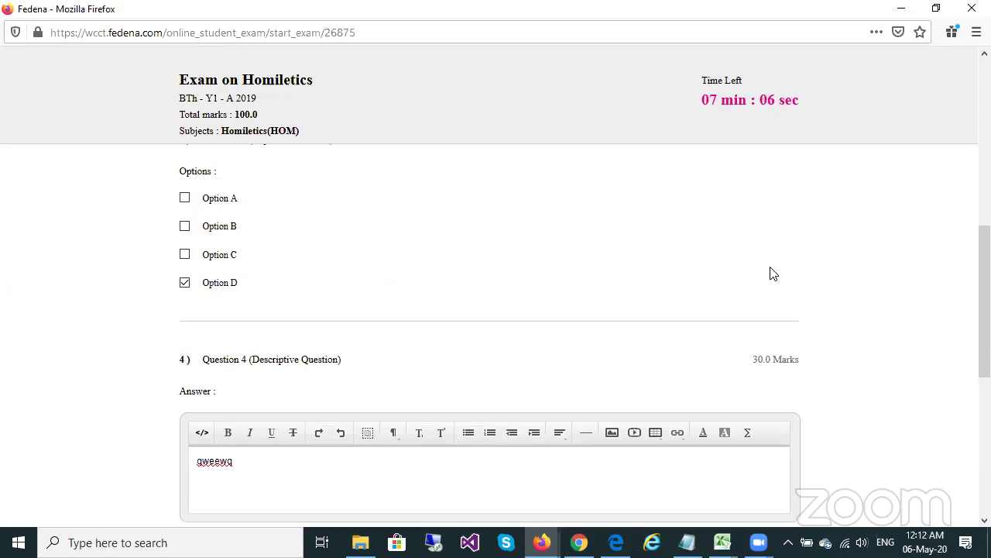
pyautogui.scroll(3, 772, 273)
pyautogui.scroll(2, 773, 273)
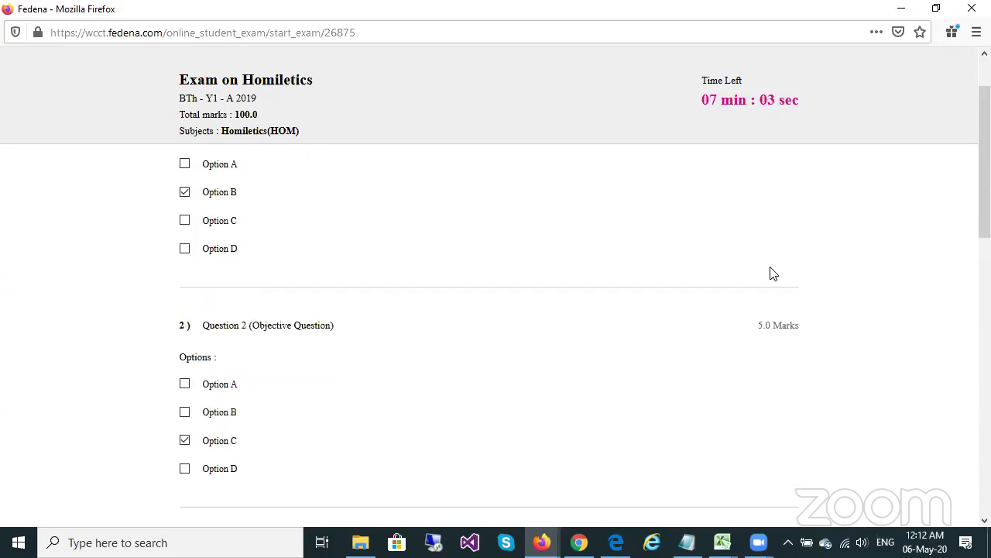
pyautogui.scroll(-2, 772, 272)
pyautogui.scroll(-6, 772, 272)
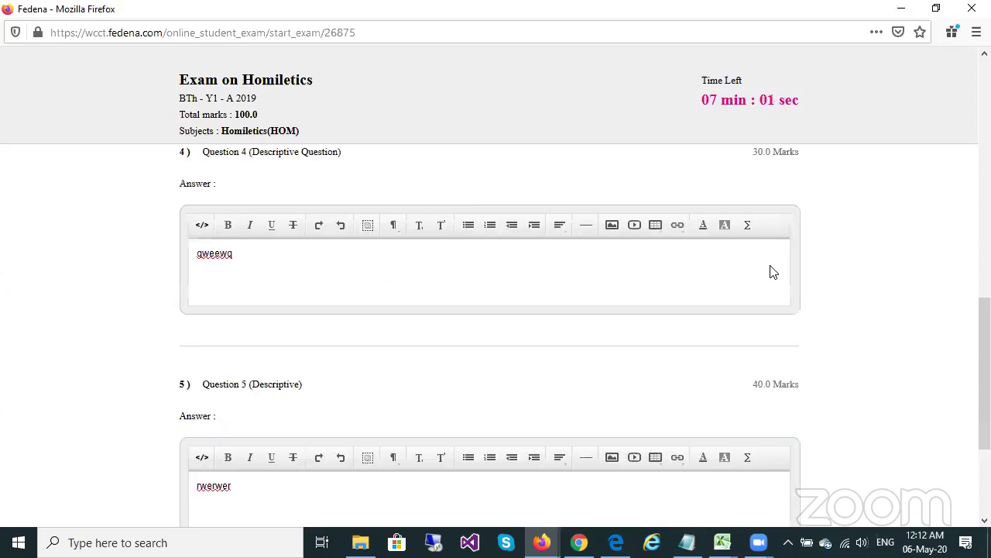
pyautogui.scroll(-3, 766, 277)
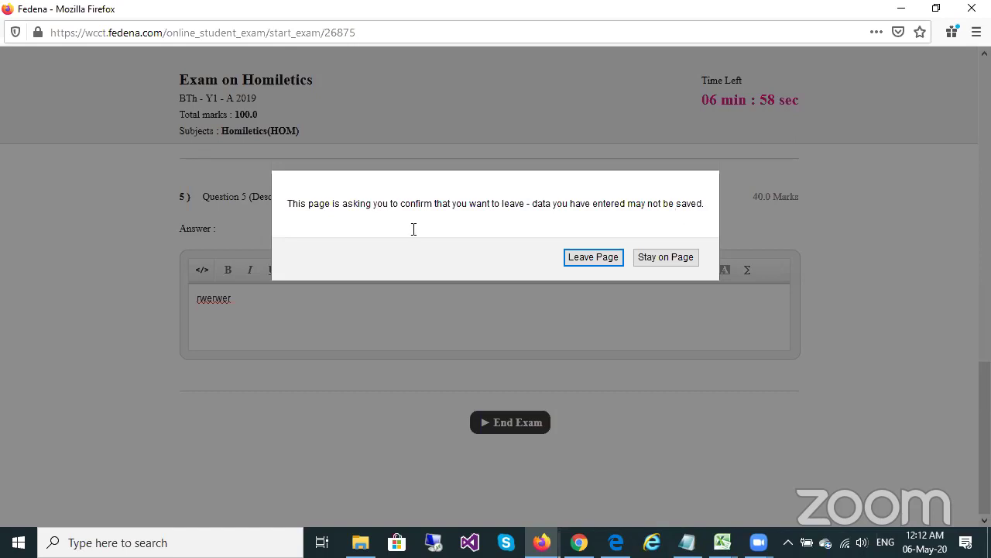
pyautogui.click(589, 264)
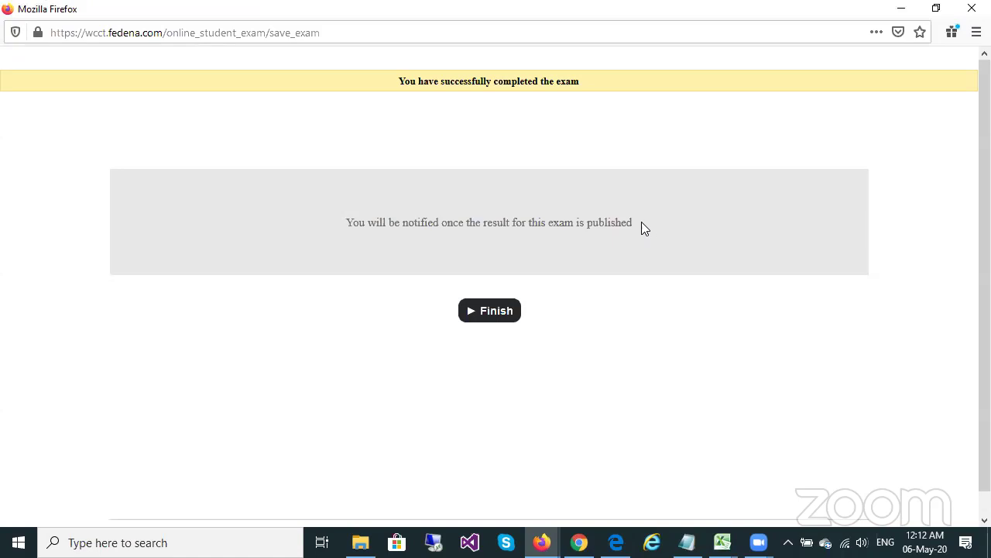
pyautogui.moveTo(358, 223); pyautogui.dragTo(573, 264)
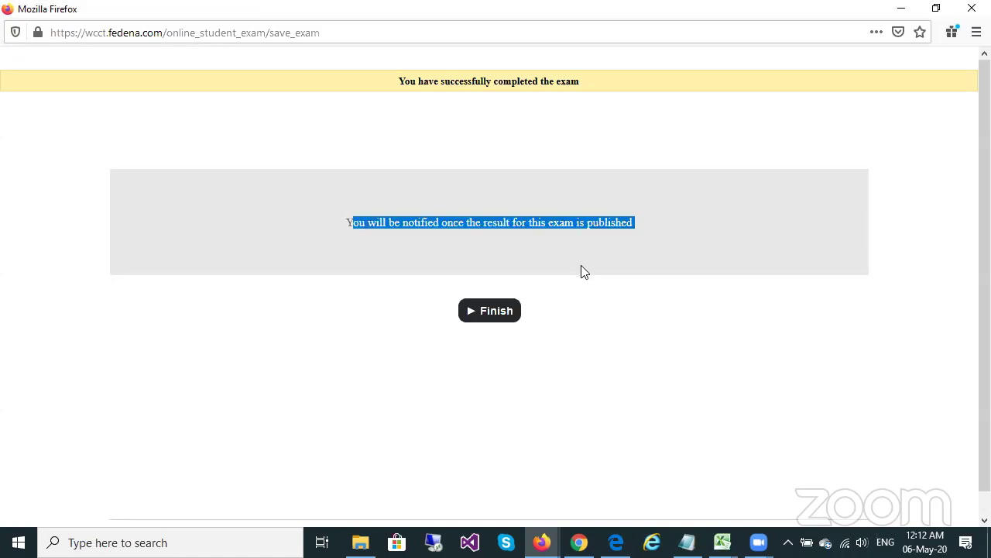
pyautogui.click(626, 244)
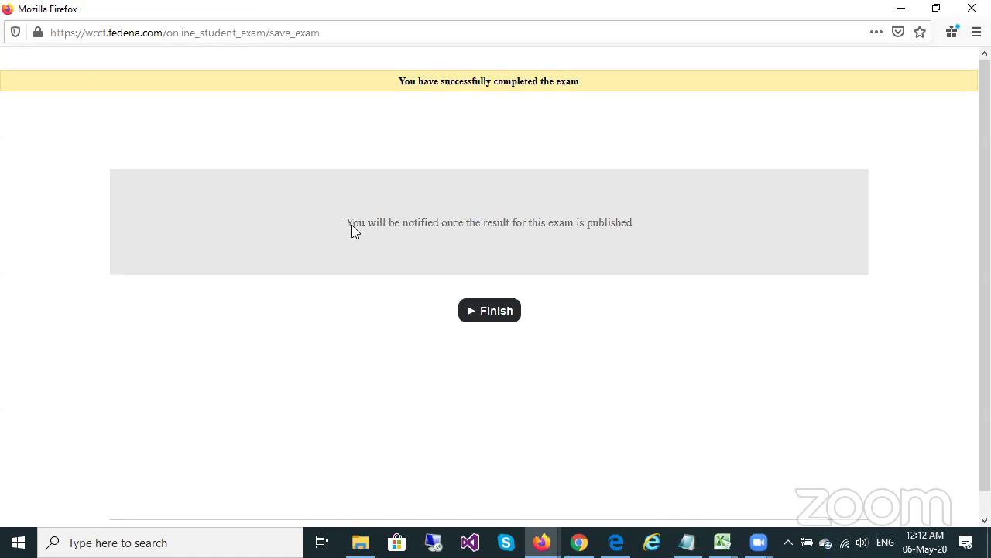
pyautogui.moveTo(351, 226); pyautogui.dragTo(624, 258)
pyautogui.click(621, 263)
# Step: Finish the completed exam to return to the Online Exam page showing Exam on Homiletics
pyautogui.click(494, 317)
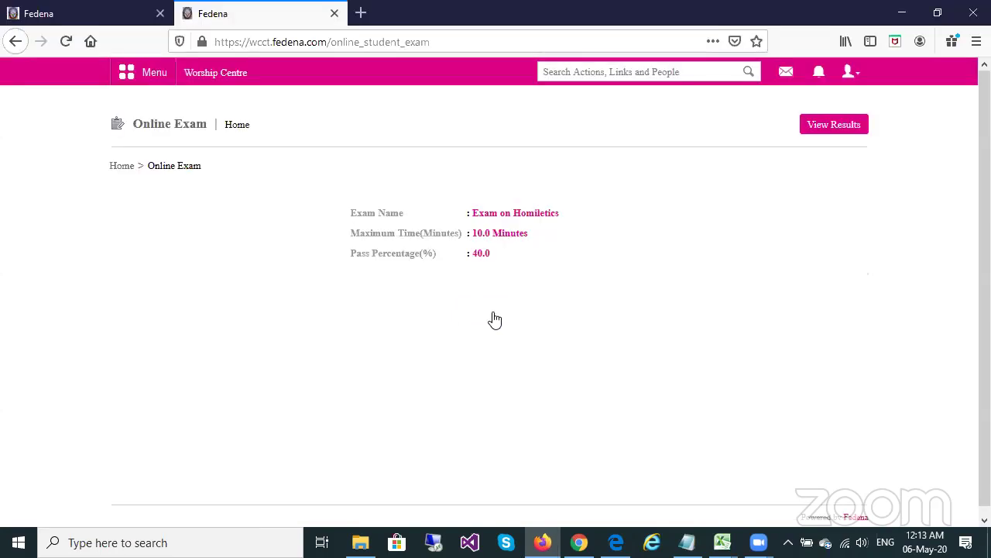